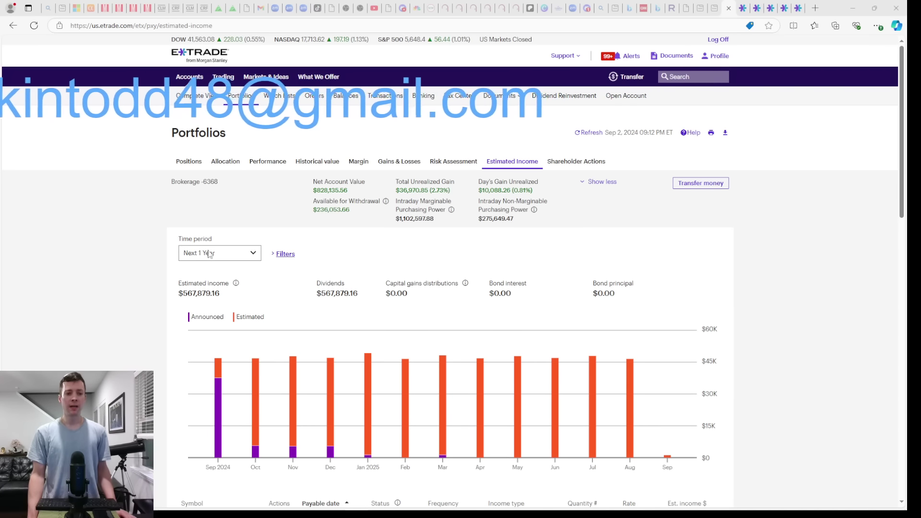
# - Highlight the $567,879.16 estimated income total, then bring up the YTD Performance chart
pyautogui.moveTo(173, 284); pyautogui.dragTo(245, 292)
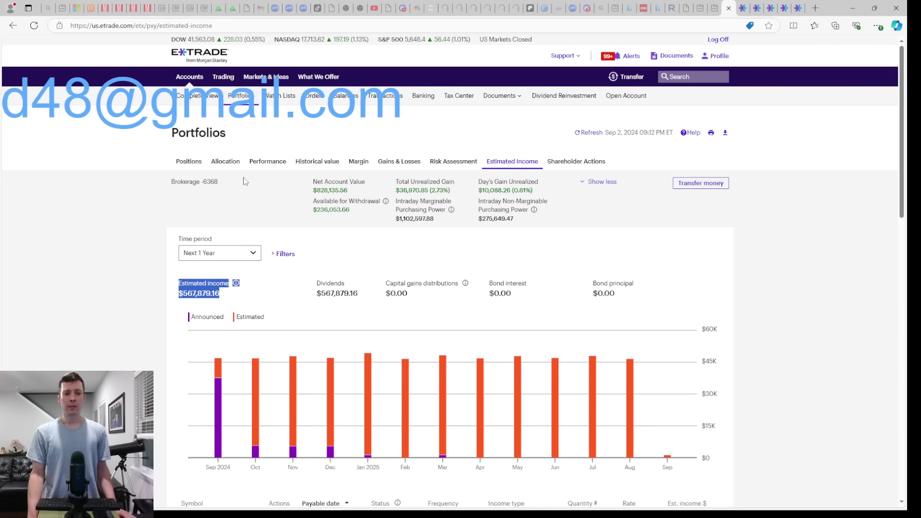
pyautogui.click(262, 164)
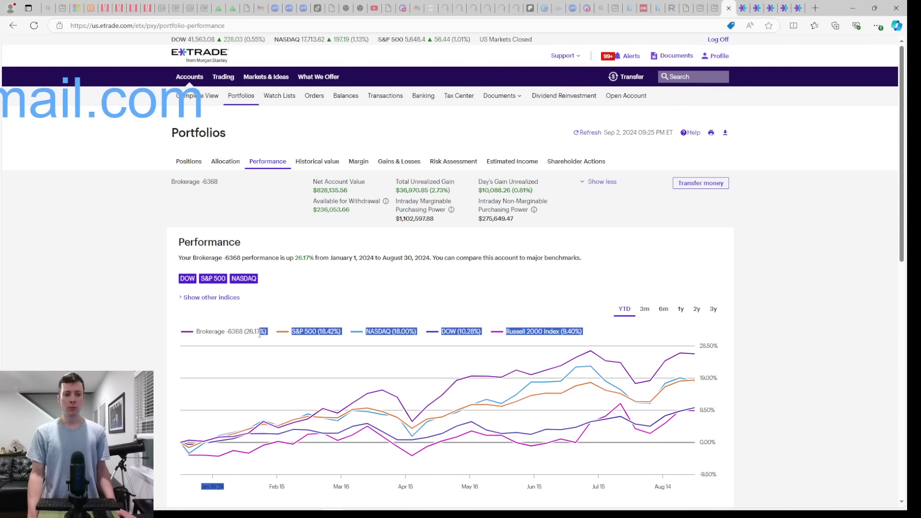
# - Highlight the legend returns, focusing on the account's 26.17% versus S&P 500, NASDAQ, DOW and Russell 2000
pyautogui.moveTo(274, 335); pyautogui.dragTo(462, 333)
pyautogui.moveTo(530, 332); pyautogui.dragTo(576, 332)
pyautogui.moveTo(226, 333); pyautogui.dragTo(331, 330)
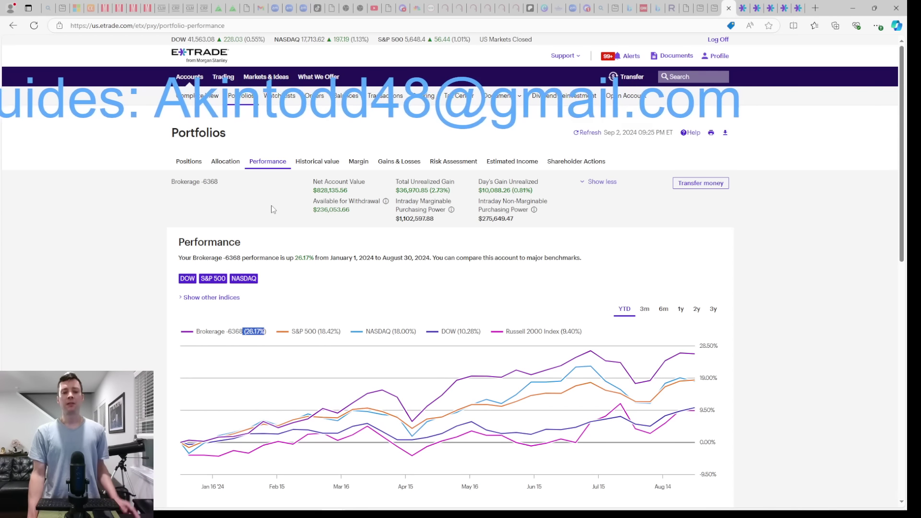
pyautogui.moveTo(244, 331); pyautogui.dragTo(262, 332)
pyautogui.click(310, 279)
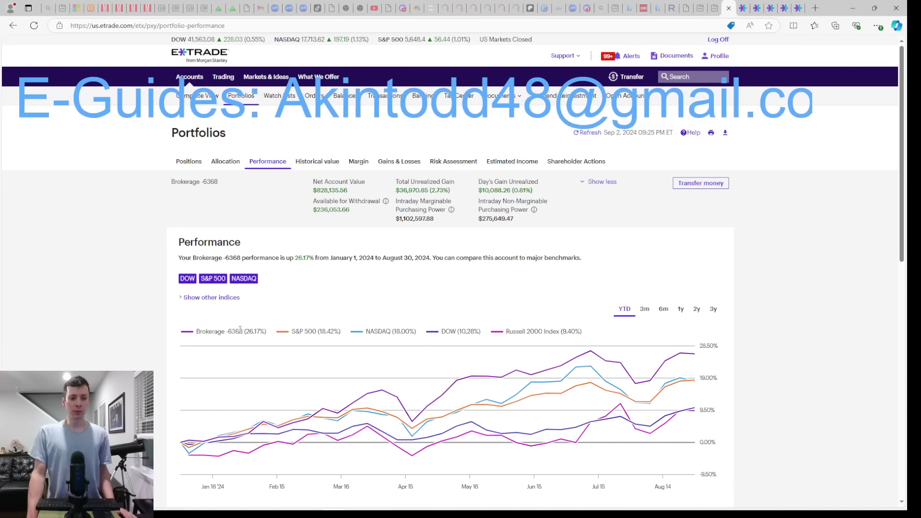
pyautogui.moveTo(239, 331); pyautogui.dragTo(262, 330)
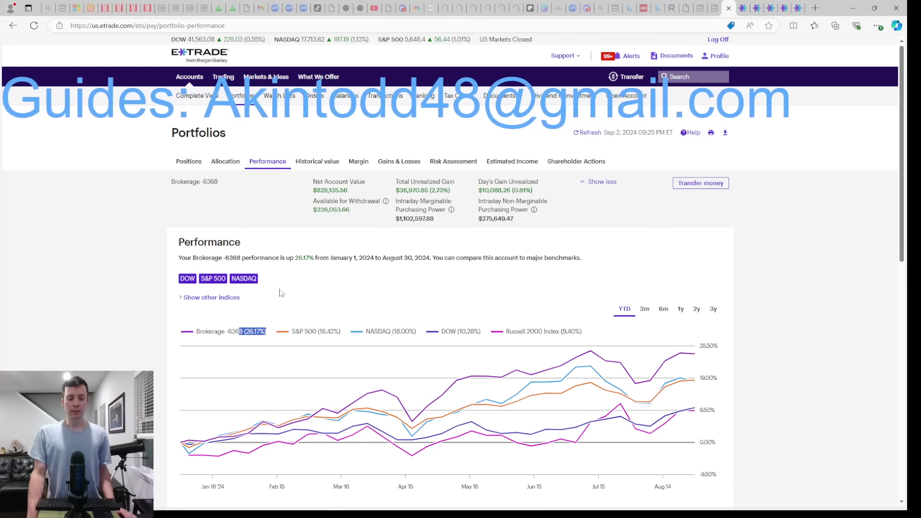
pyautogui.click(284, 199)
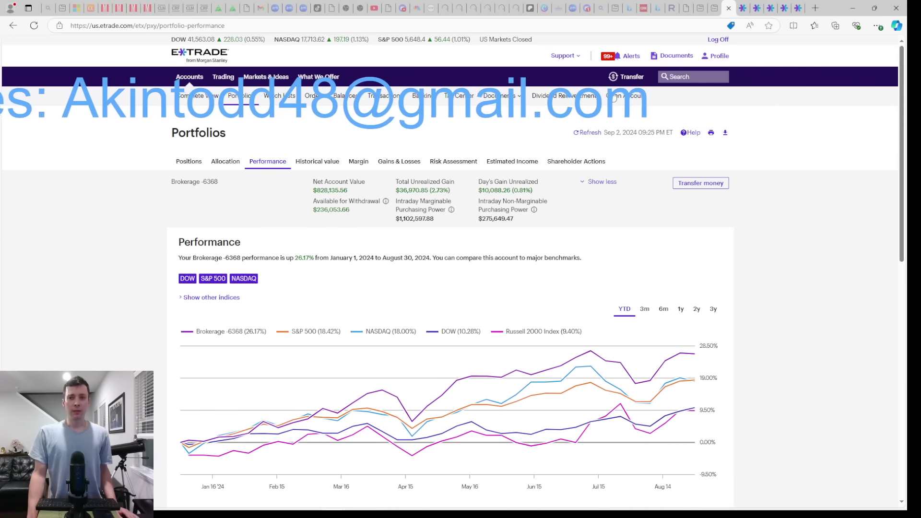
# - Compare the positions list with the performance chart's net account value, then show next year's Estimated Income
pyautogui.click(743, 8)
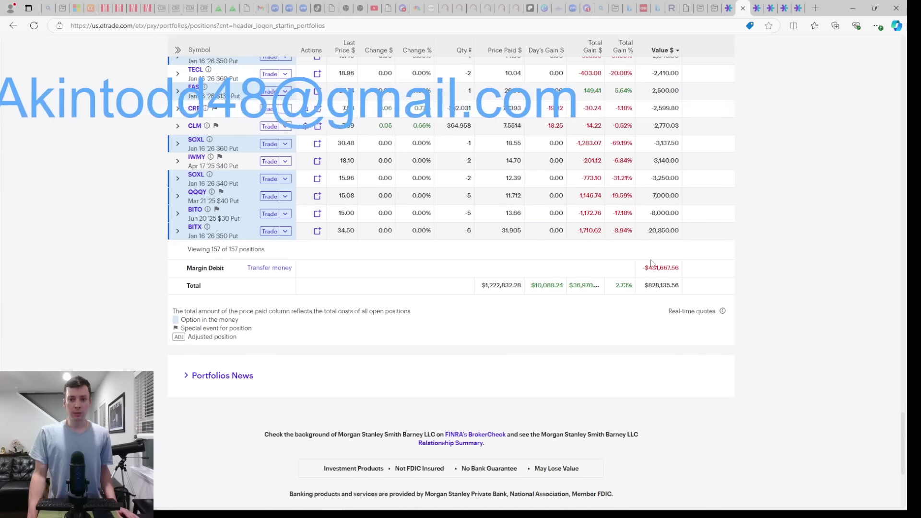
pyautogui.moveTo(731, 10)
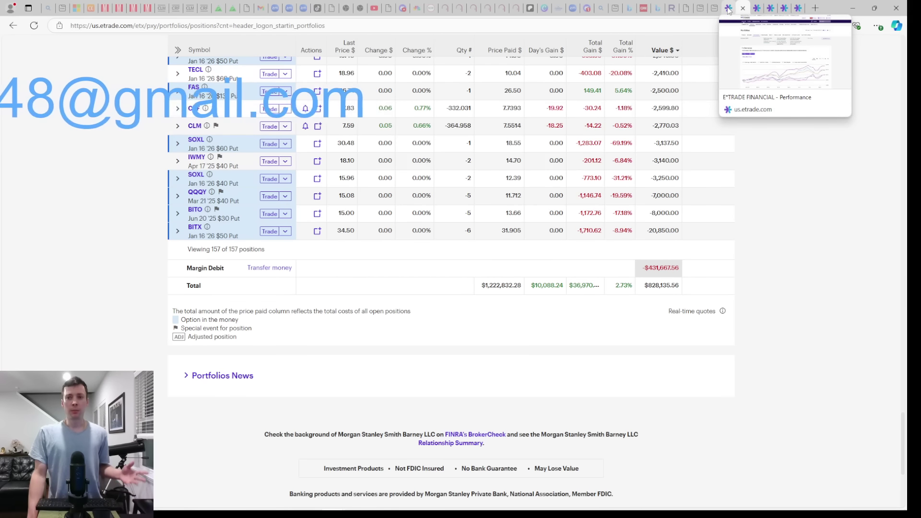
pyautogui.click(728, 9)
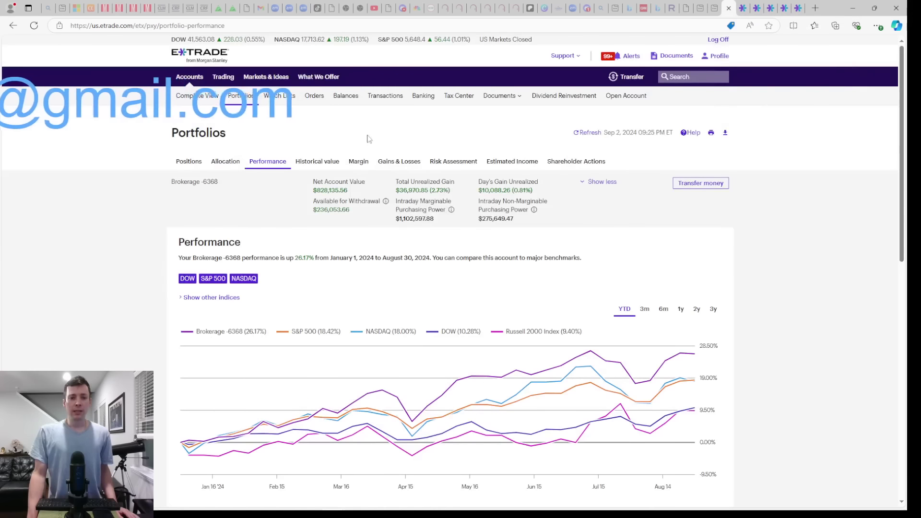
pyautogui.moveTo(313, 182); pyautogui.dragTo(443, 231)
pyautogui.click(742, 9)
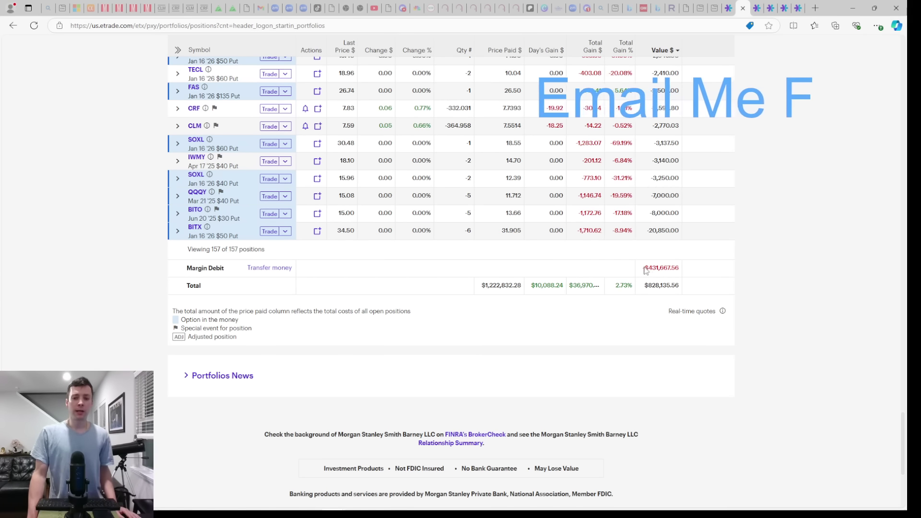
pyautogui.click(717, 7)
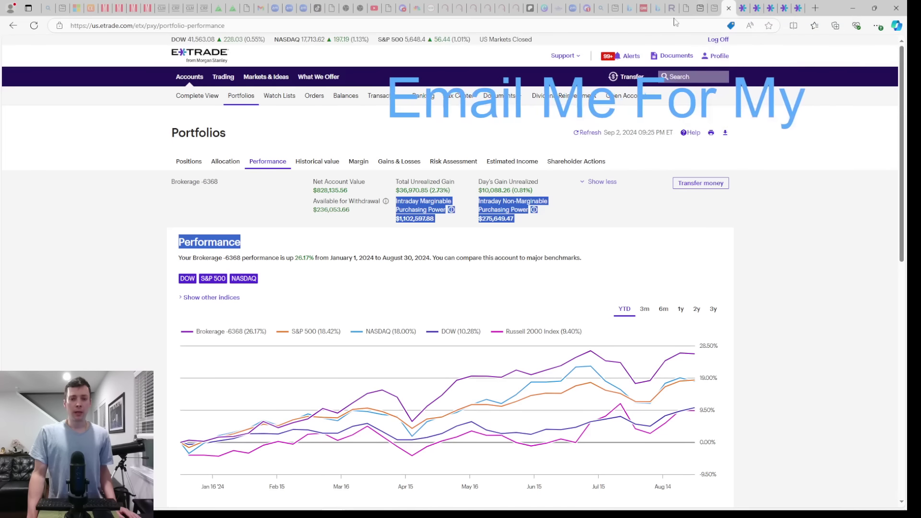
pyautogui.click(508, 154)
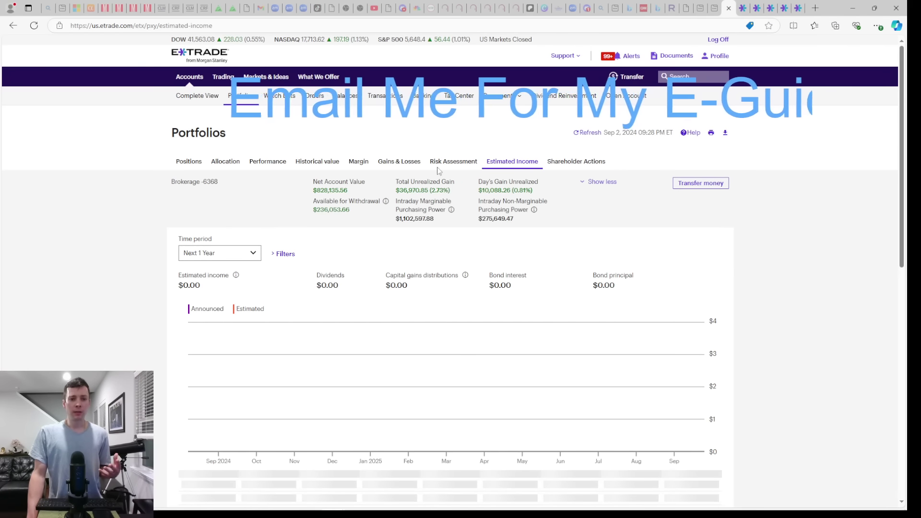
pyautogui.moveTo(313, 202); pyautogui.dragTo(353, 213)
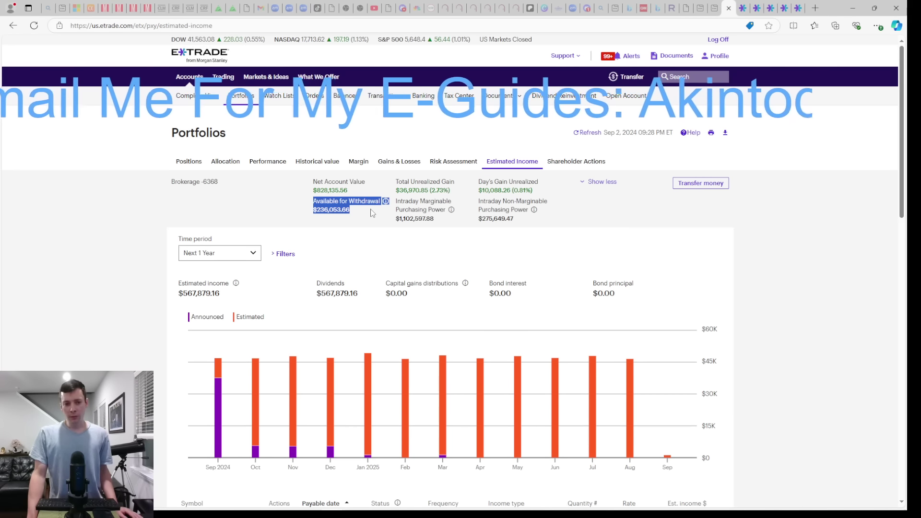
pyautogui.moveTo(318, 181); pyautogui.dragTo(353, 191)
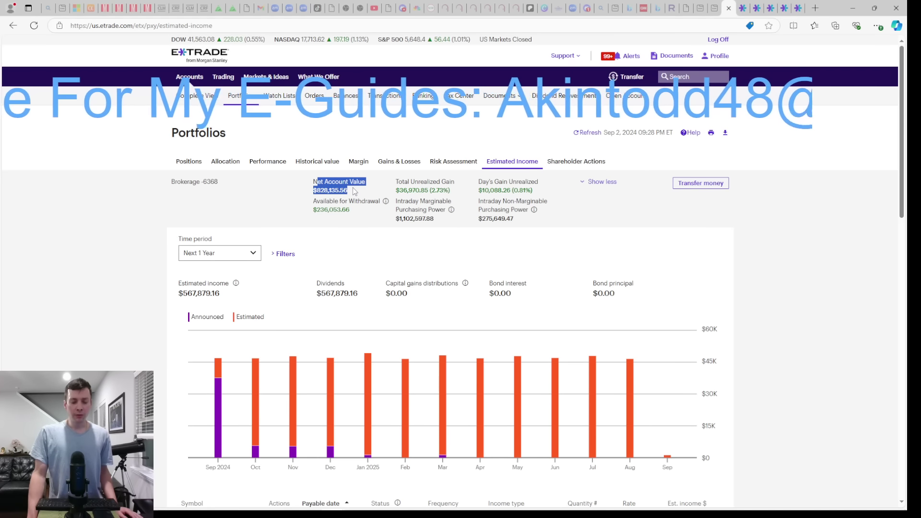
pyautogui.click(742, 8)
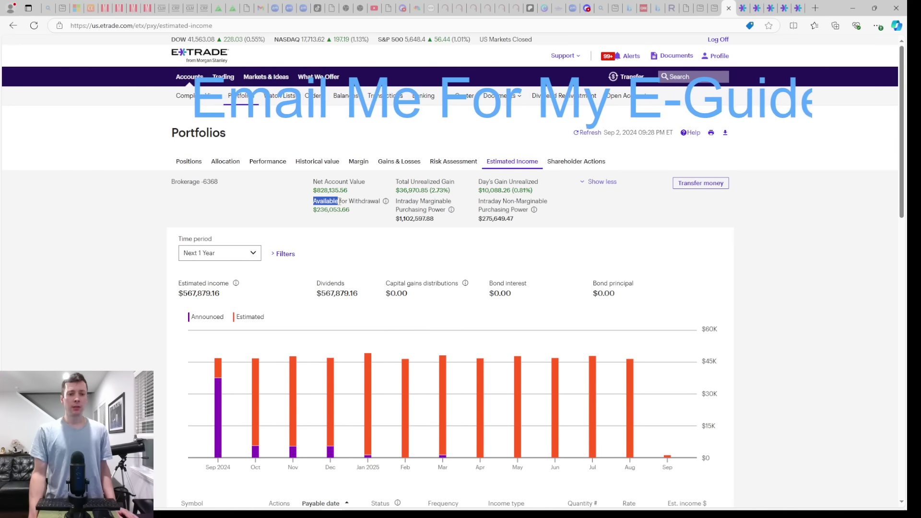
pyautogui.moveTo(314, 198); pyautogui.dragTo(364, 212)
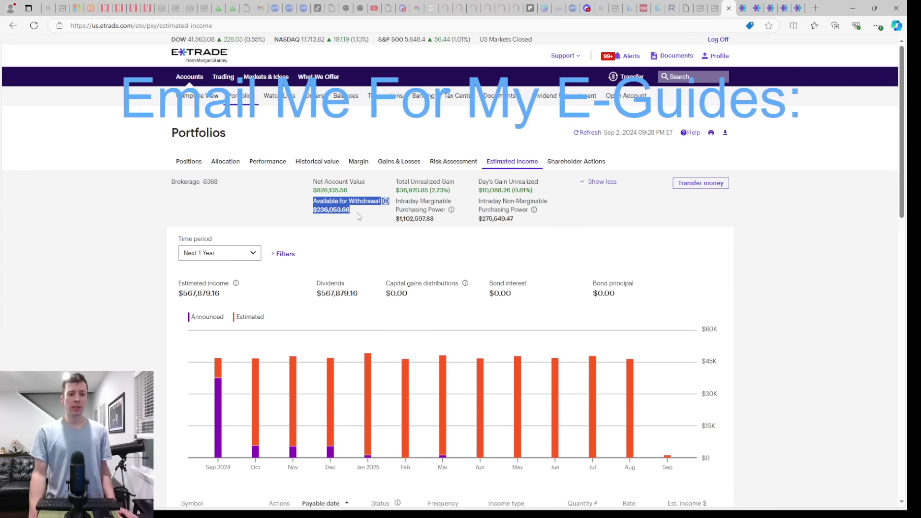
pyautogui.click(326, 202)
pyautogui.moveTo(314, 199); pyautogui.dragTo(365, 212)
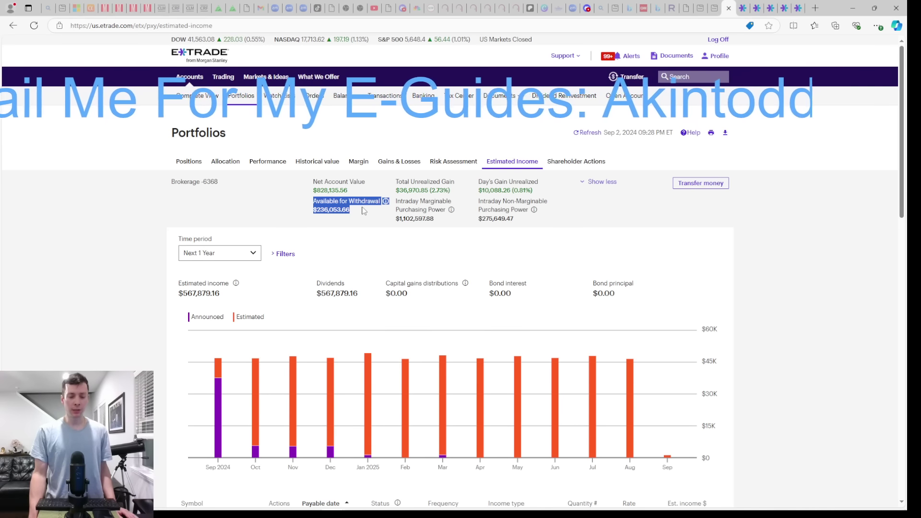
pyautogui.click(363, 210)
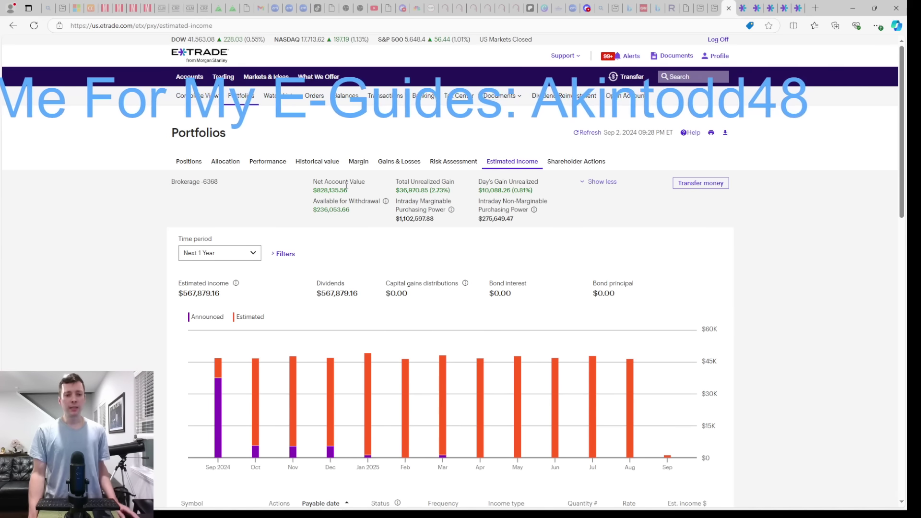
pyautogui.moveTo(315, 201); pyautogui.dragTo(352, 204)
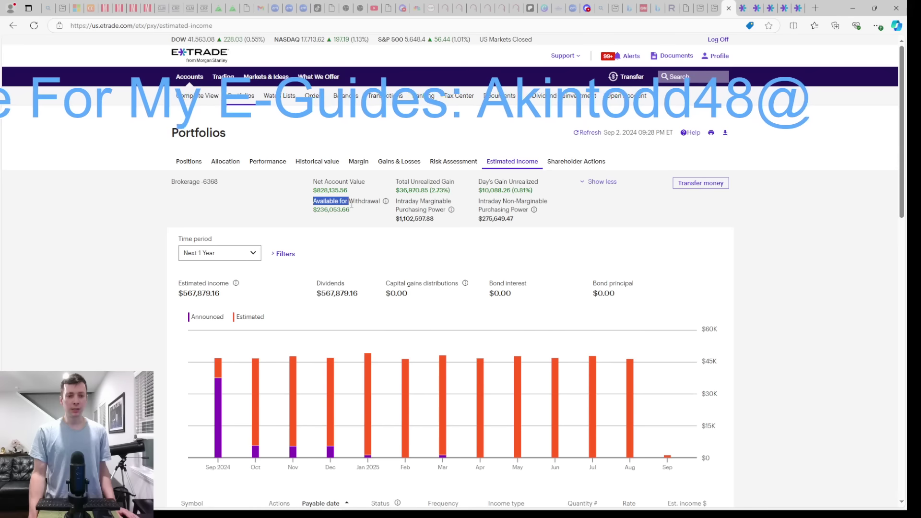
pyautogui.click(378, 209)
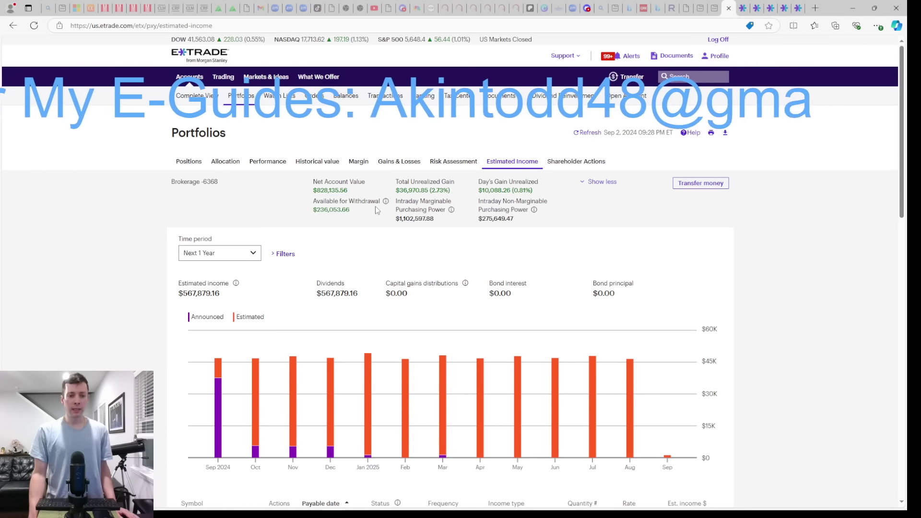
pyautogui.click(747, 9)
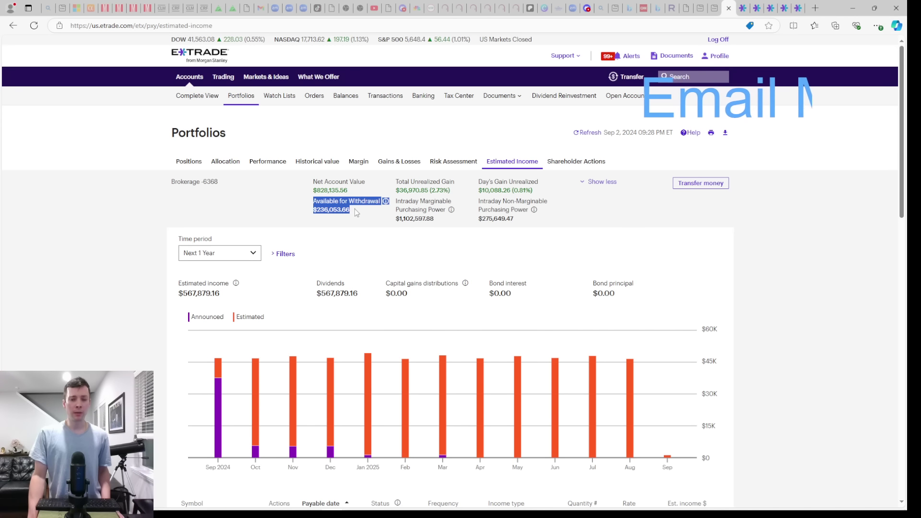
pyautogui.click(744, 8)
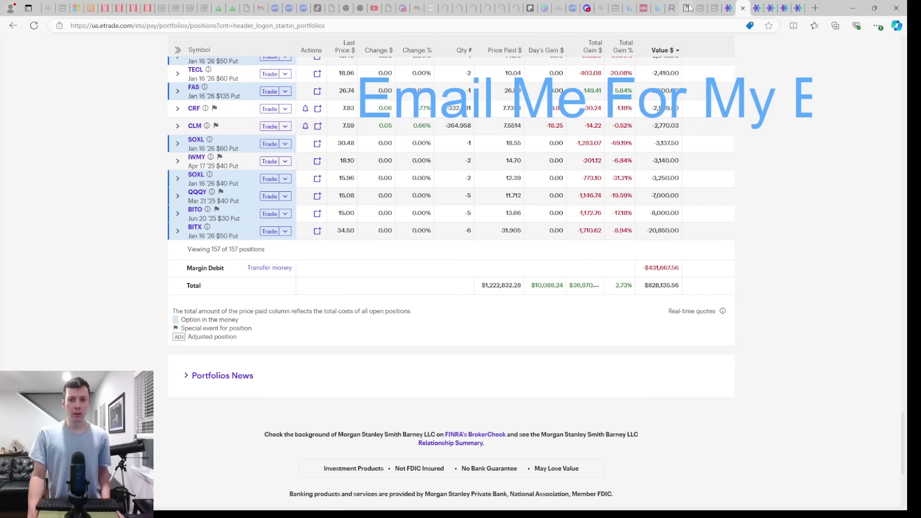
pyautogui.click(728, 9)
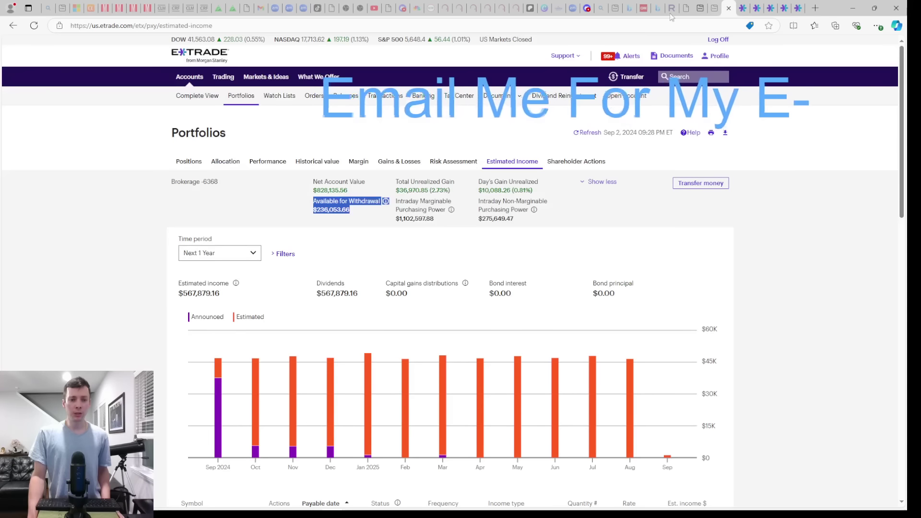
pyautogui.click(361, 203)
pyautogui.moveTo(313, 200); pyautogui.dragTo(360, 212)
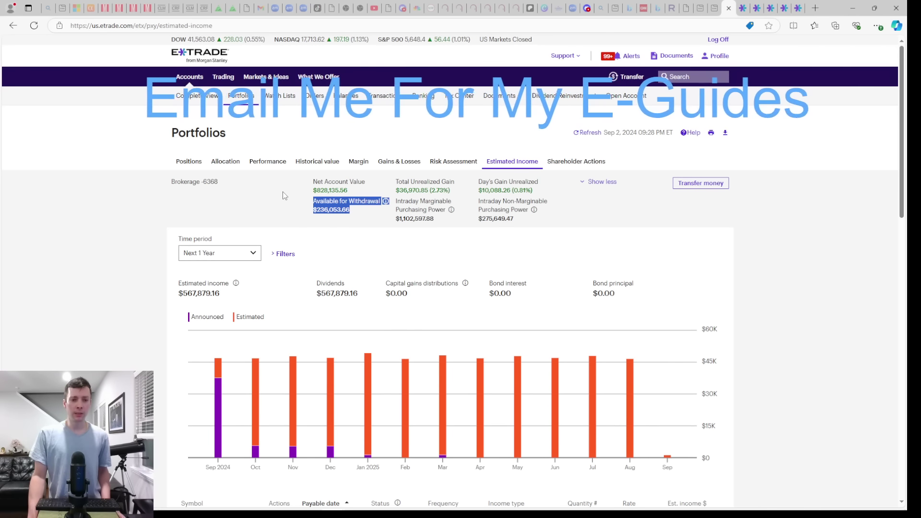
pyautogui.moveTo(314, 201); pyautogui.dragTo(348, 202)
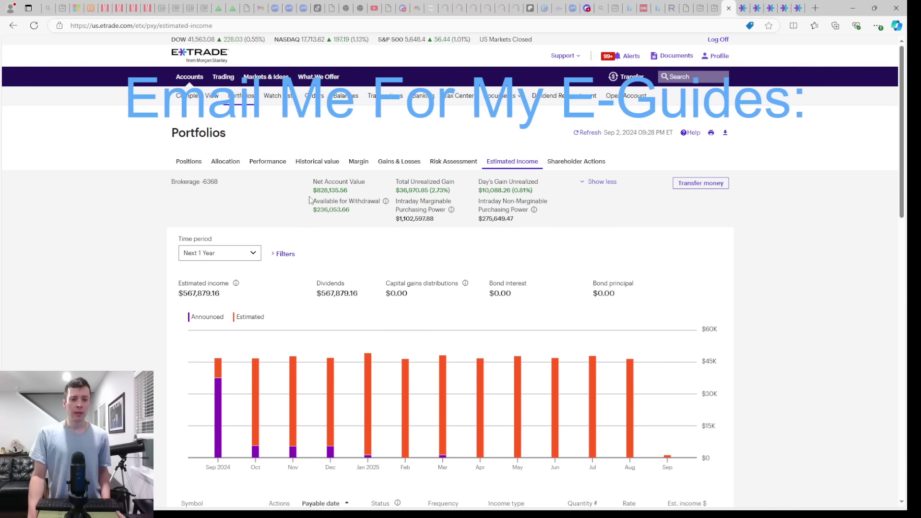
pyautogui.click(357, 209)
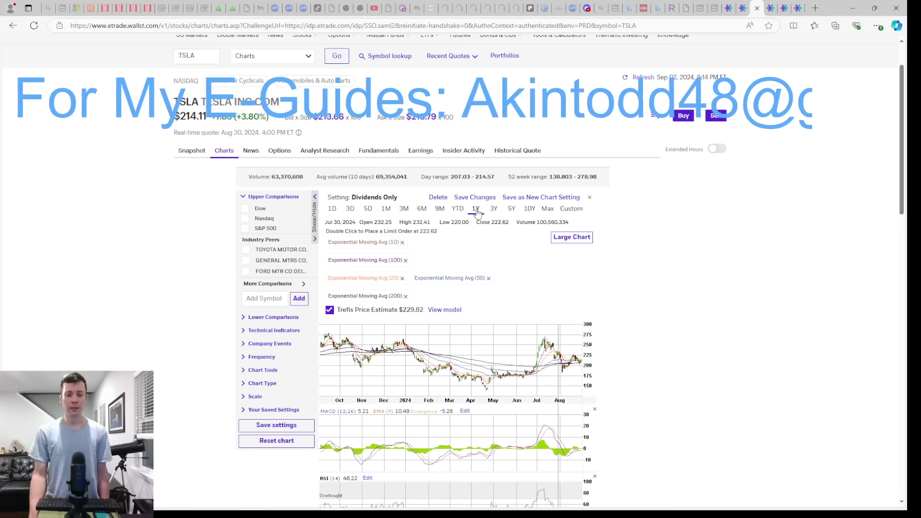
# - Set the TSLA chart to the 10Y range, then move to Zacks' DIA holdings list
pyautogui.click(529, 211)
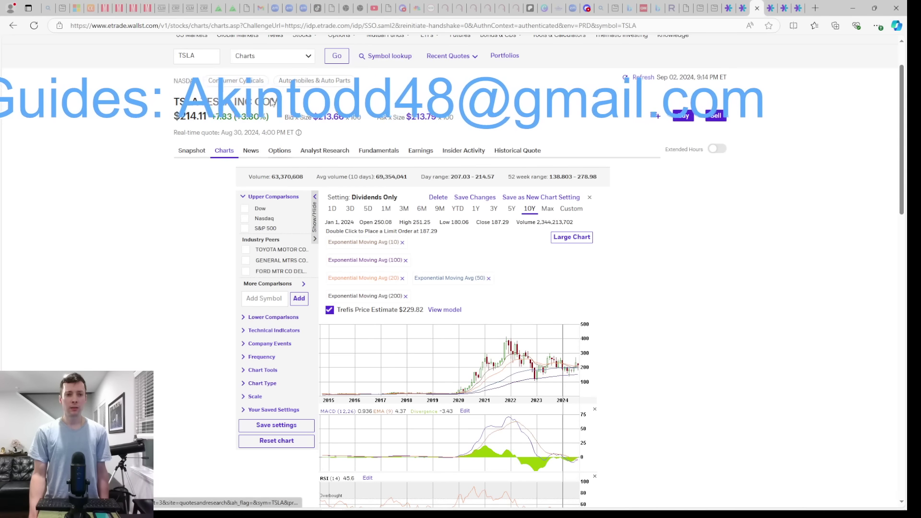
pyautogui.click(220, 10)
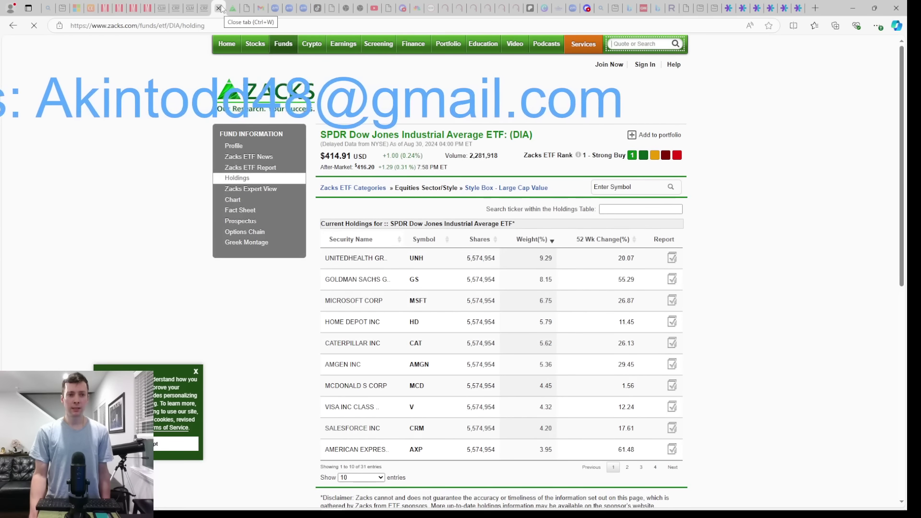
# - From Zacks' IWM page, look up SPY and show its holdings list
pyautogui.click(232, 10)
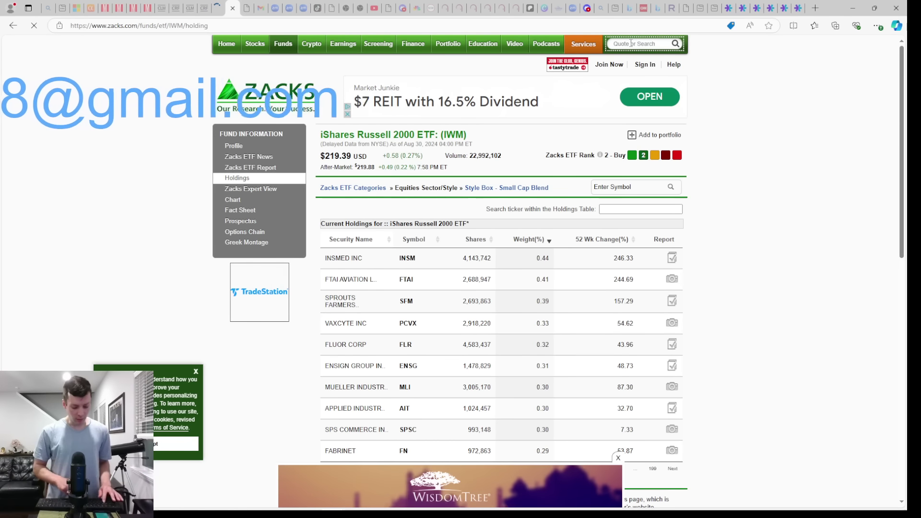
pyautogui.write('spy')
pyautogui.press('Return')
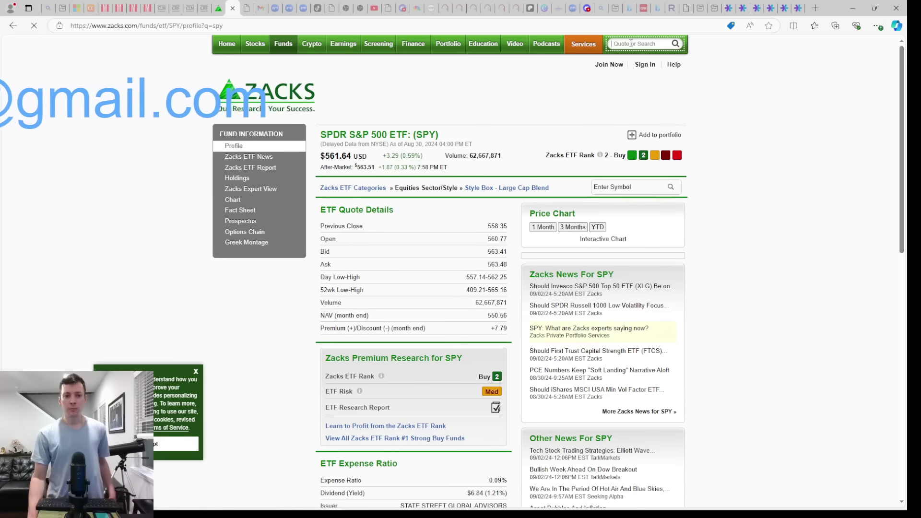
pyautogui.click(231, 179)
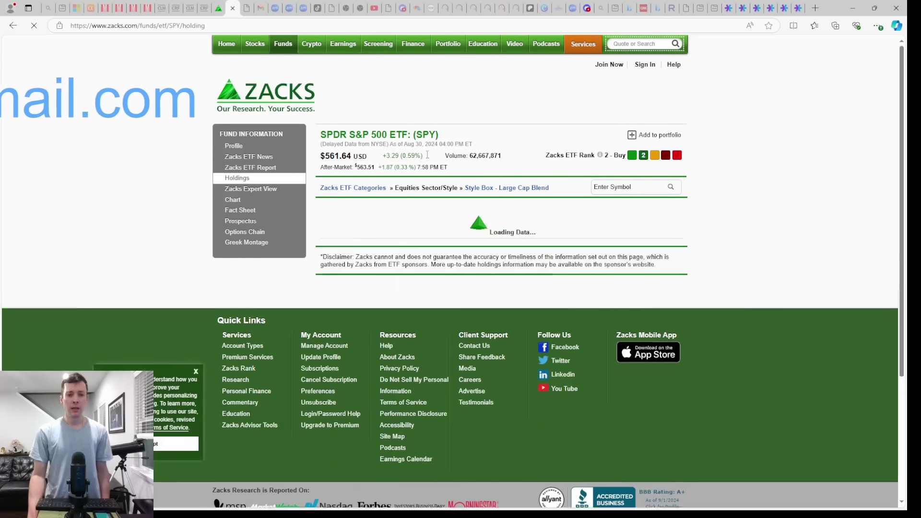
# - Load QQQ's holdings list, then return to the E*TRADE ten-year TSLA chart
pyautogui.click(613, 189)
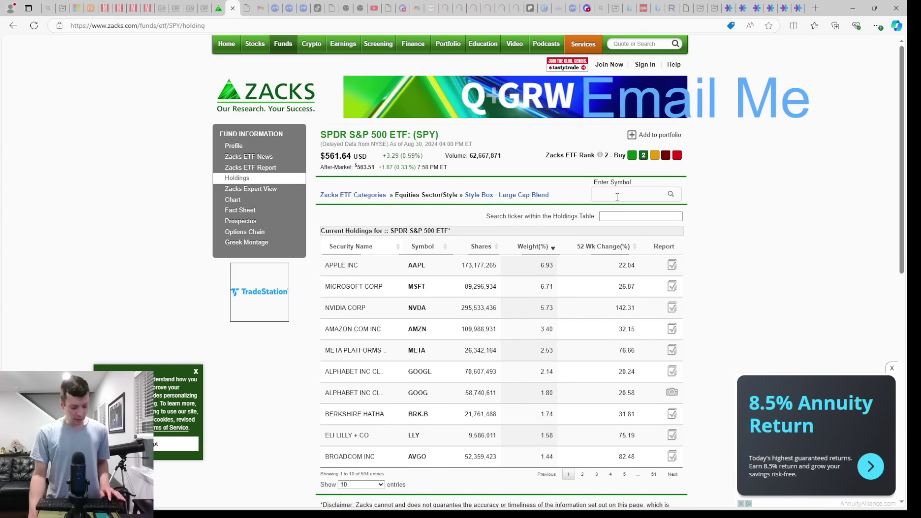
pyautogui.write('qqq')
pyautogui.press('Return')
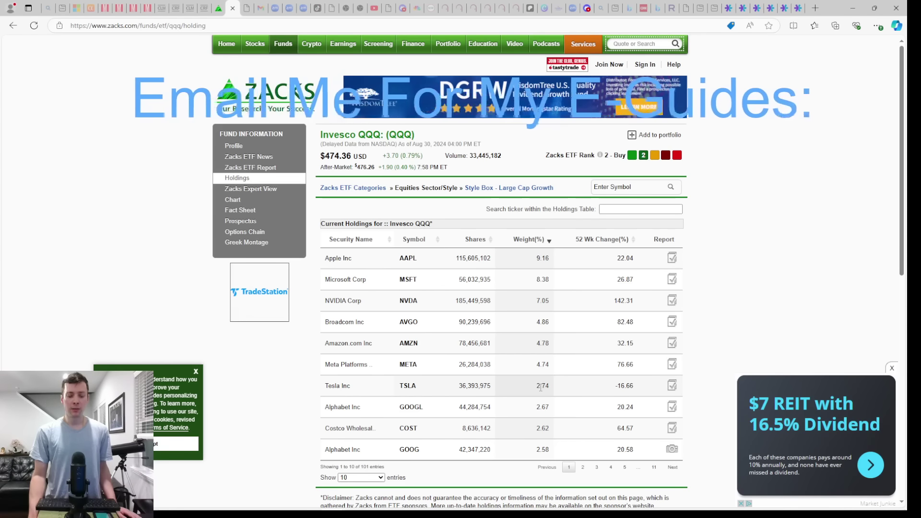
pyautogui.click(743, 8)
pyautogui.click(757, 8)
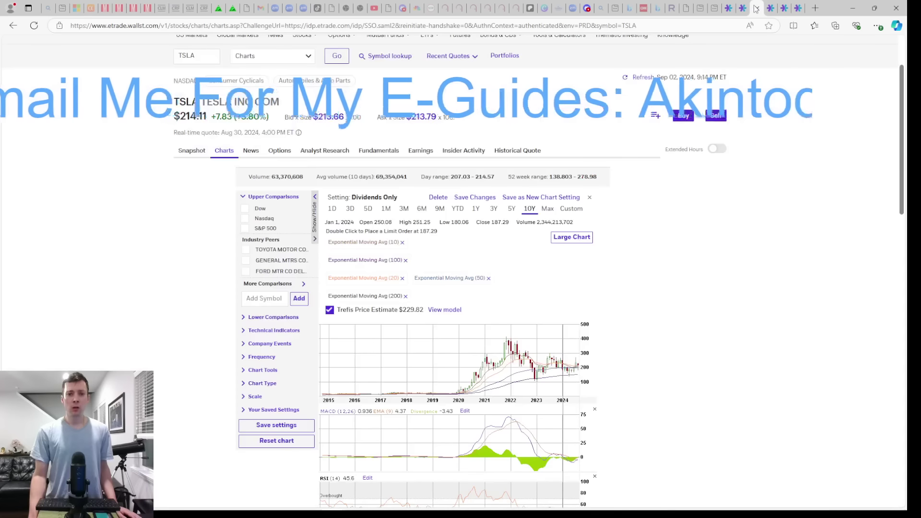
# - Toggle the TSLA chart between 1Y and 10Y, then start a TSLA Buy order at a 213.79 limit
pyautogui.click(477, 211)
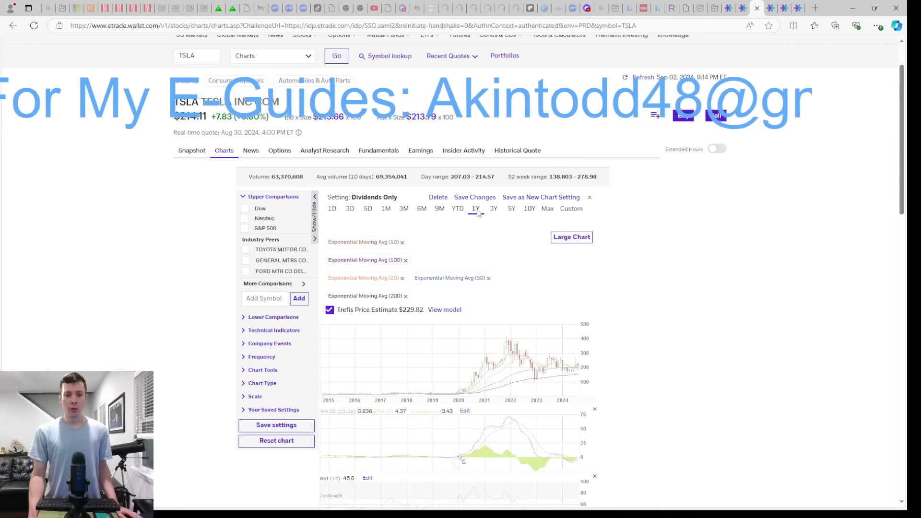
pyautogui.click(528, 210)
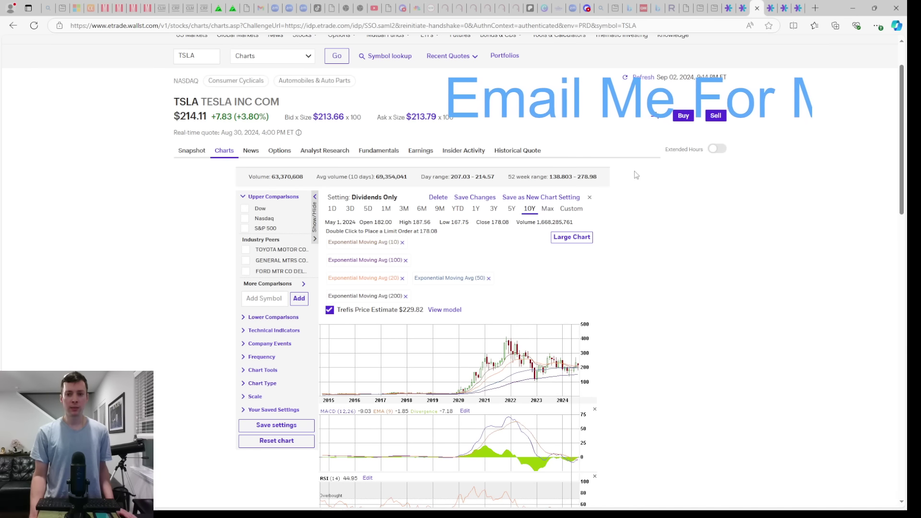
pyautogui.click(772, 8)
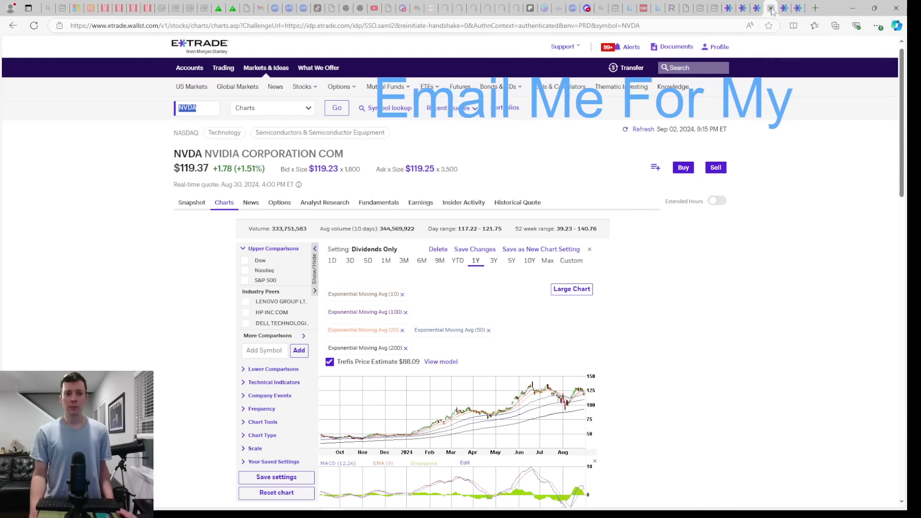
pyautogui.click(758, 10)
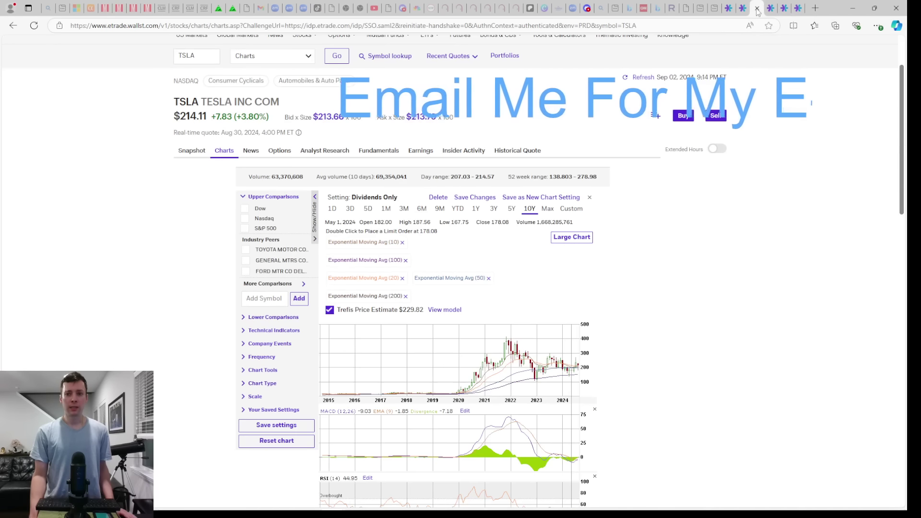
pyautogui.click(683, 116)
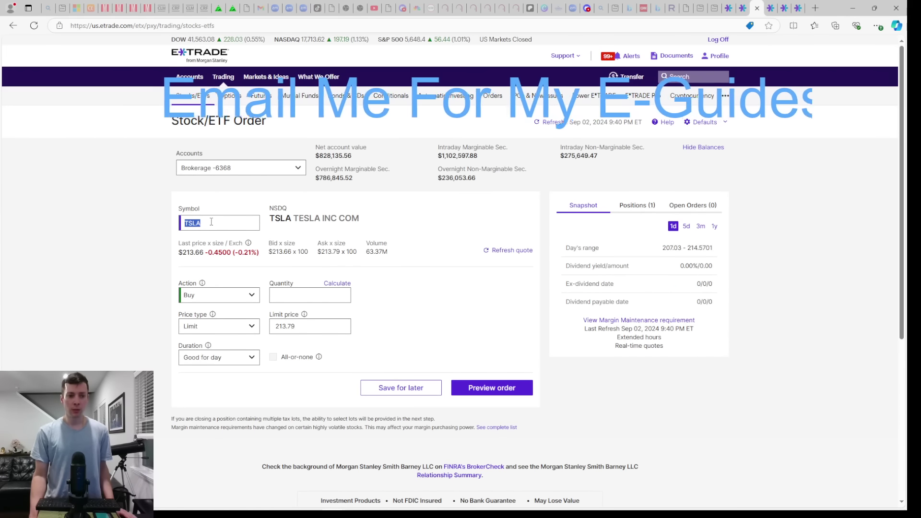
# - Change the order symbol to TSLY and review its 50% margin maintenance requirement
pyautogui.write('TSLY')
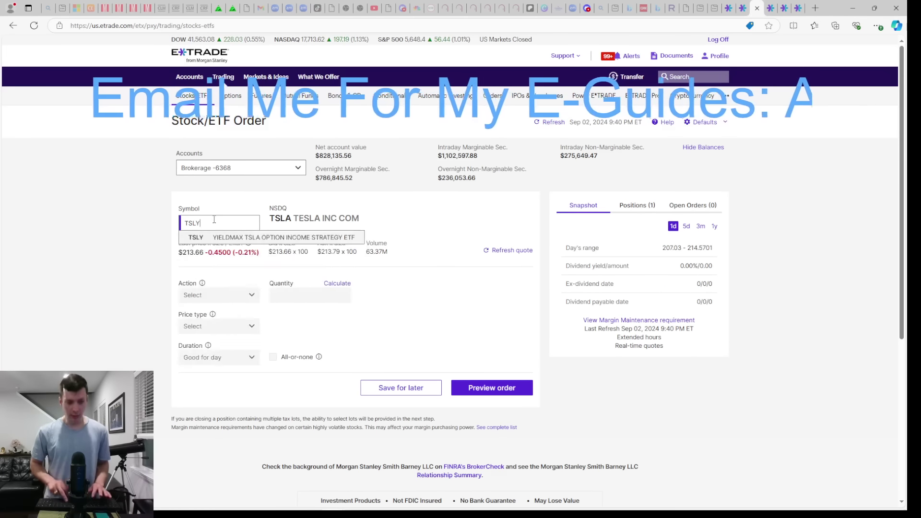
pyautogui.click(629, 321)
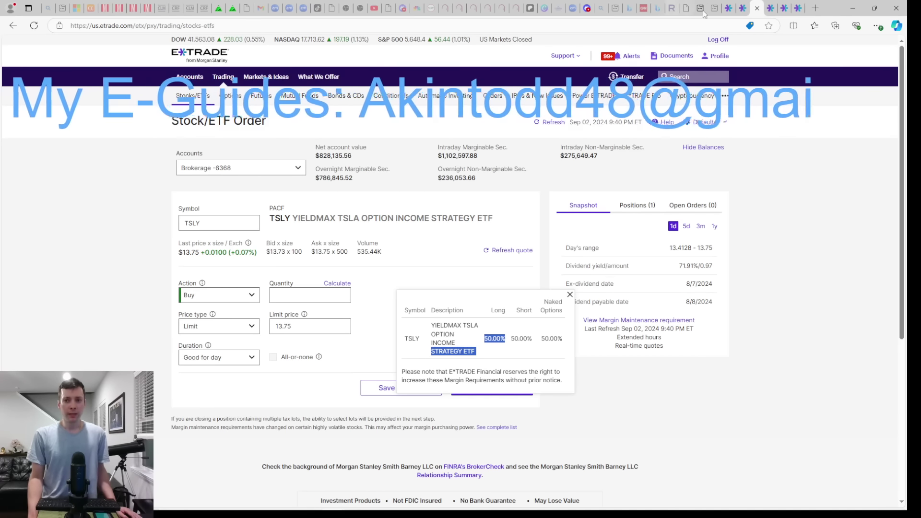
pyautogui.click(728, 10)
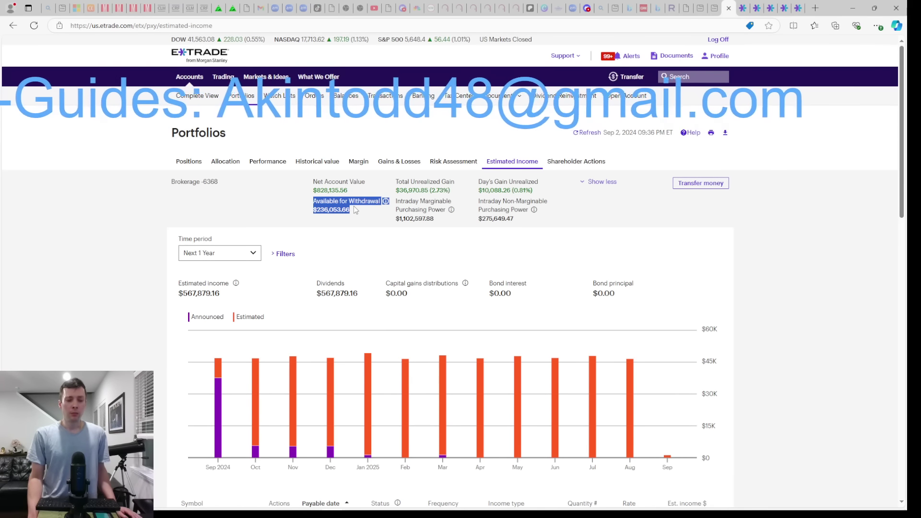
pyautogui.click(351, 213)
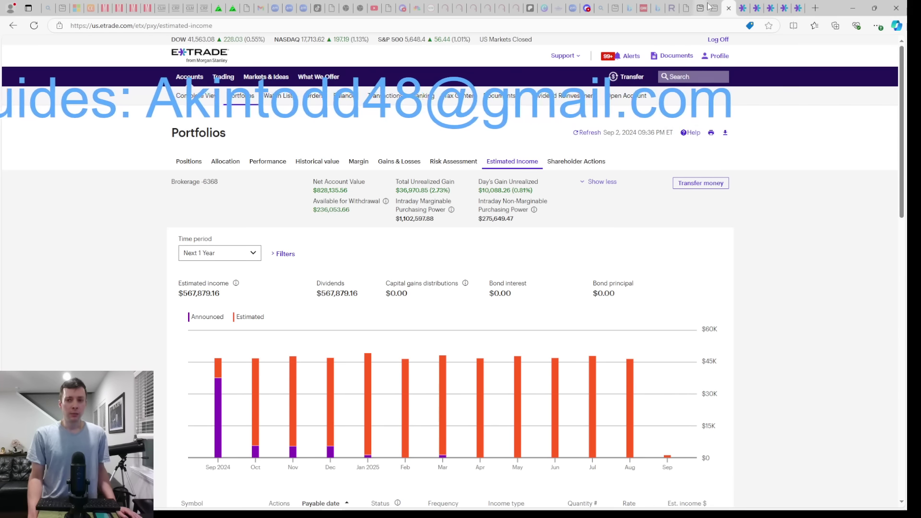
pyautogui.click(756, 8)
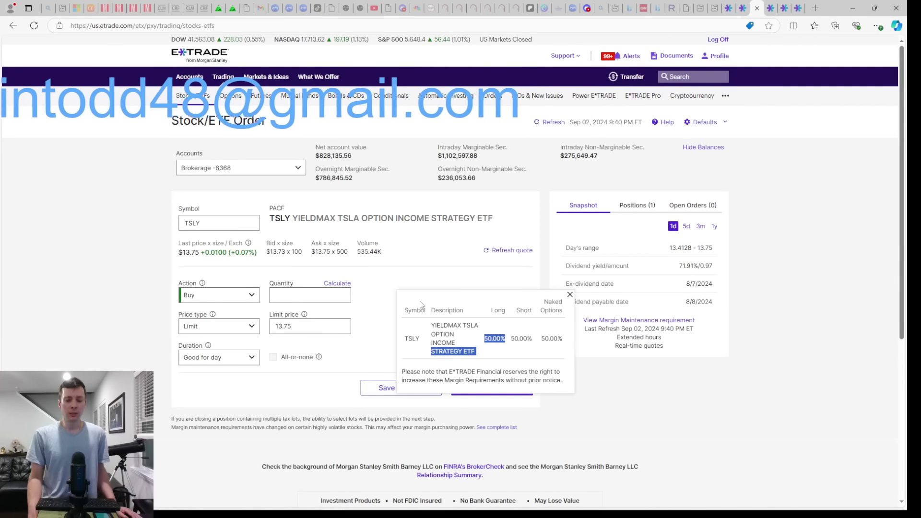
pyautogui.click(487, 321)
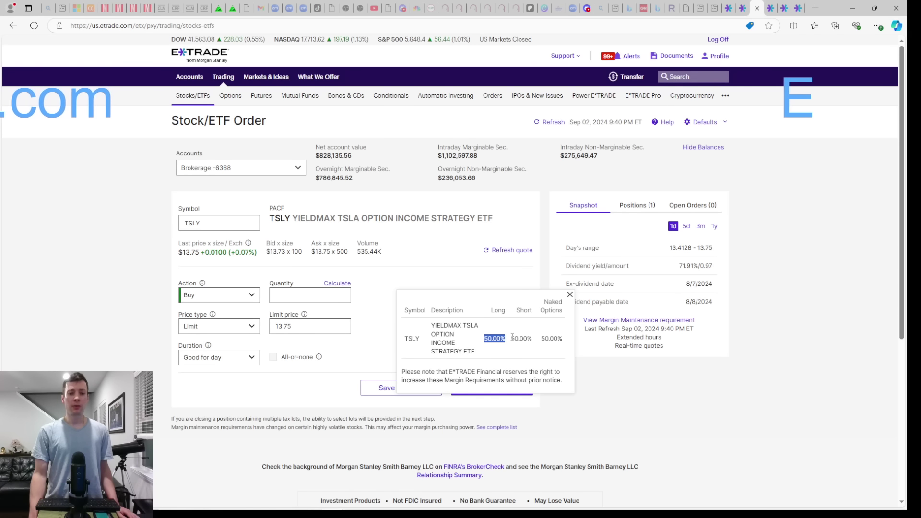
pyautogui.click(445, 256)
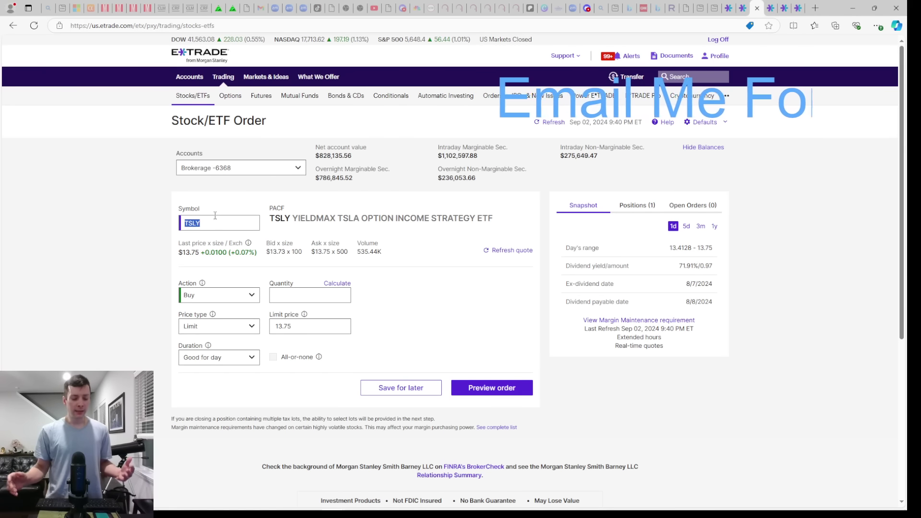
# - Load CRSH into the order ticket and check its 50.00% long margin requirement
pyautogui.write('C')
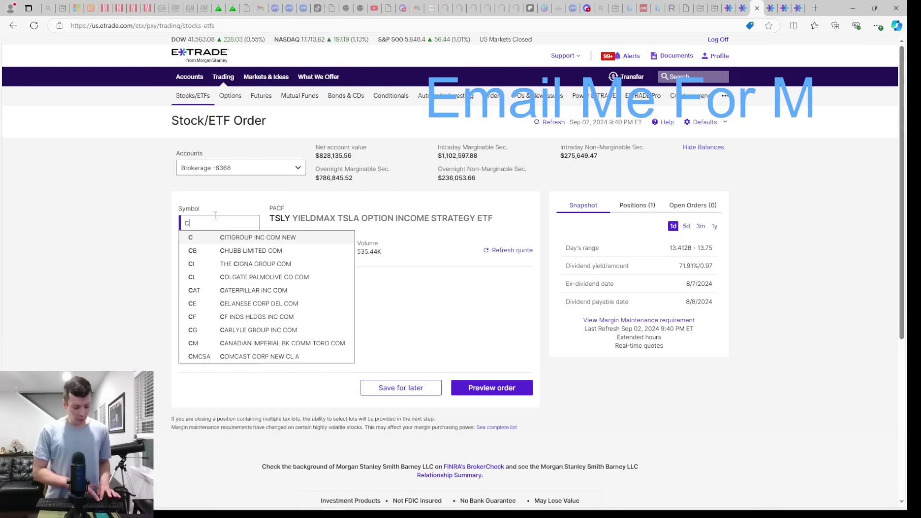
pyautogui.write('RSH')
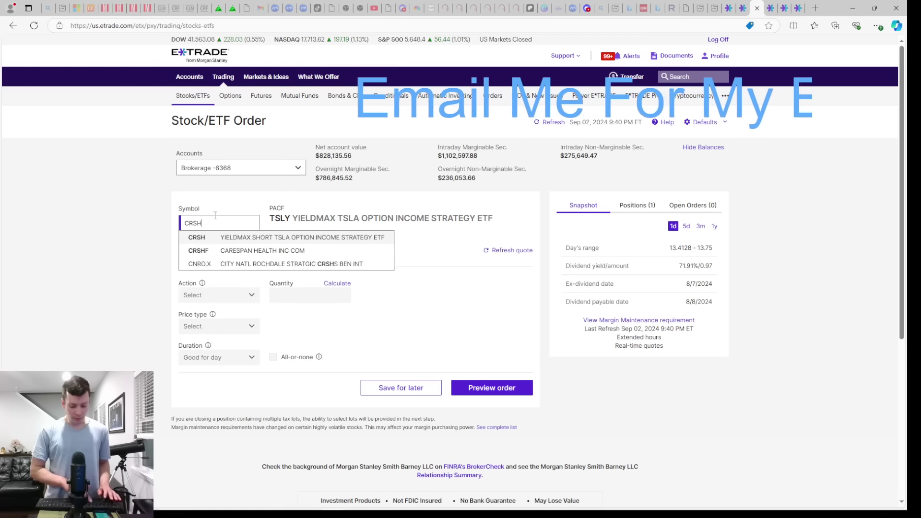
pyautogui.press('Return')
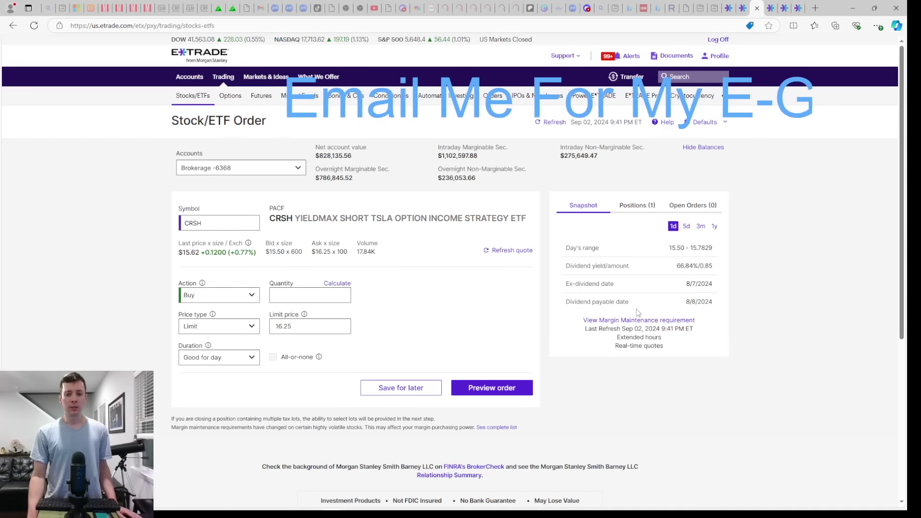
pyautogui.click(628, 320)
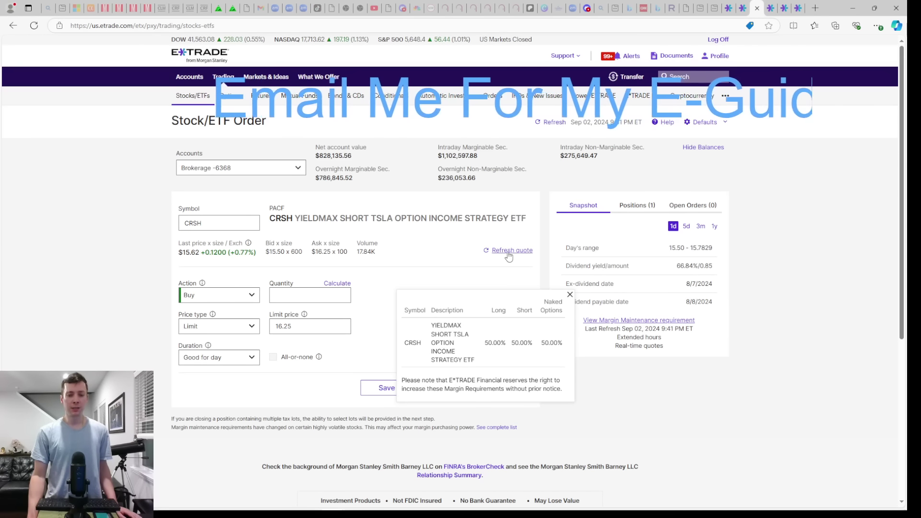
pyautogui.moveTo(485, 343); pyautogui.dragTo(502, 343)
pyautogui.click(464, 259)
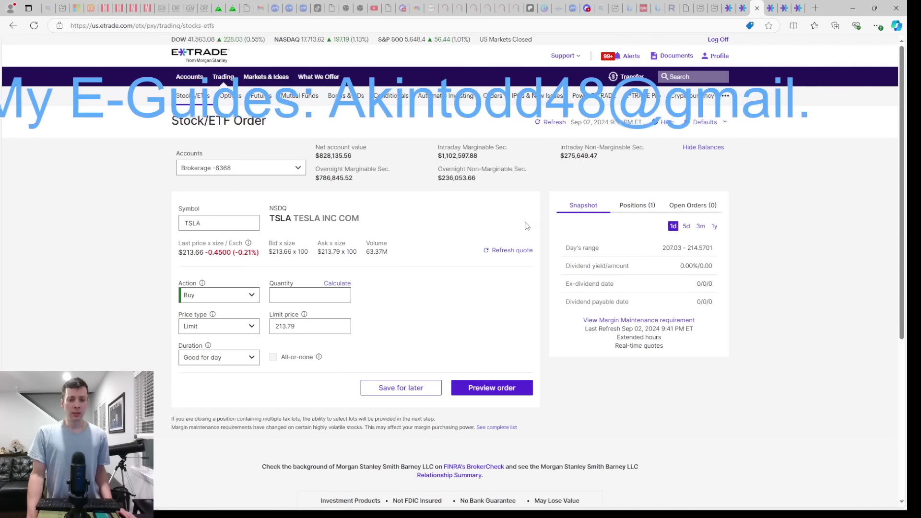
pyautogui.click(606, 320)
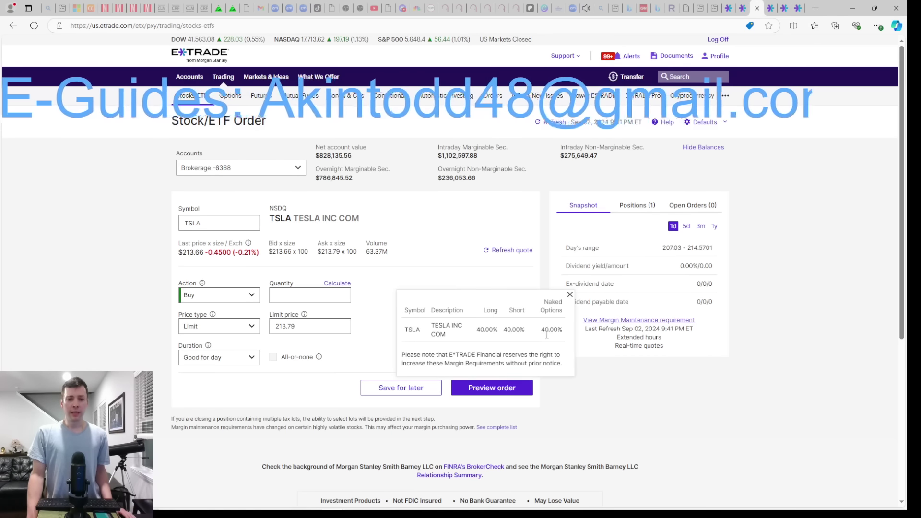
pyautogui.moveTo(431, 336); pyautogui.dragTo(496, 328)
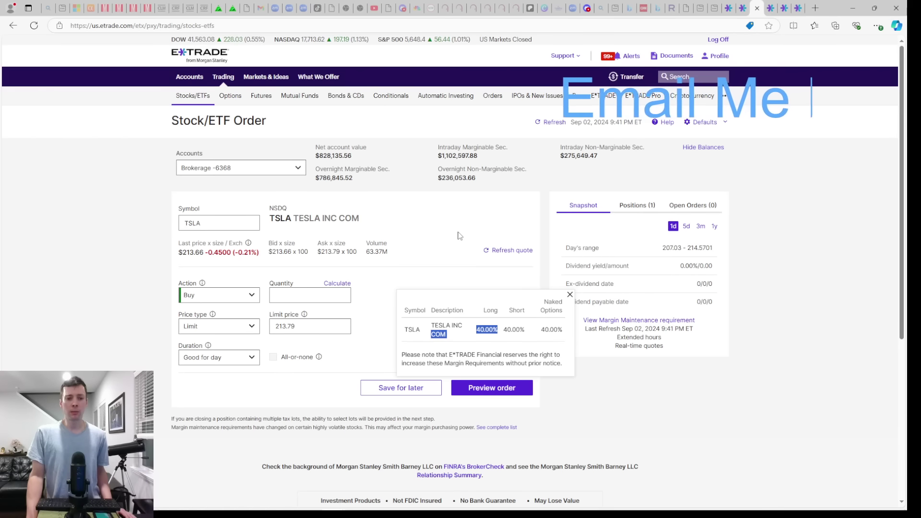
pyautogui.doubleClick(244, 225)
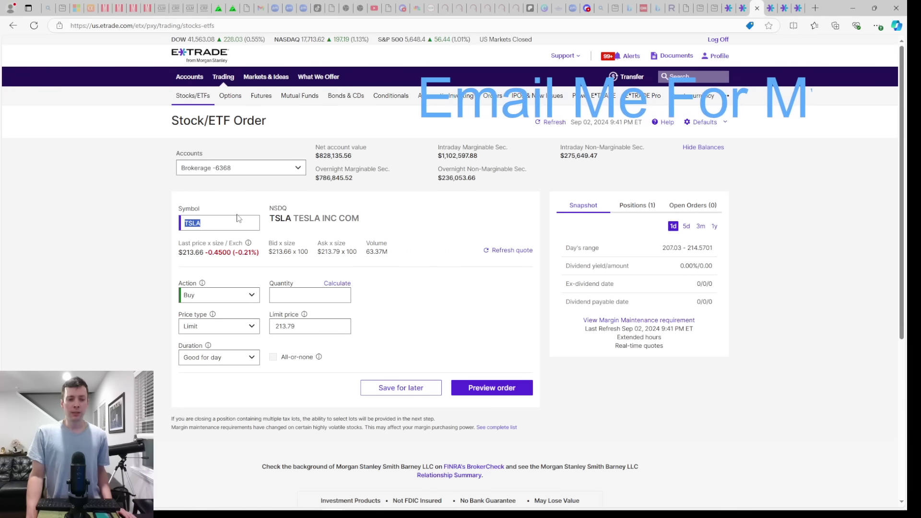
pyautogui.click(225, 224)
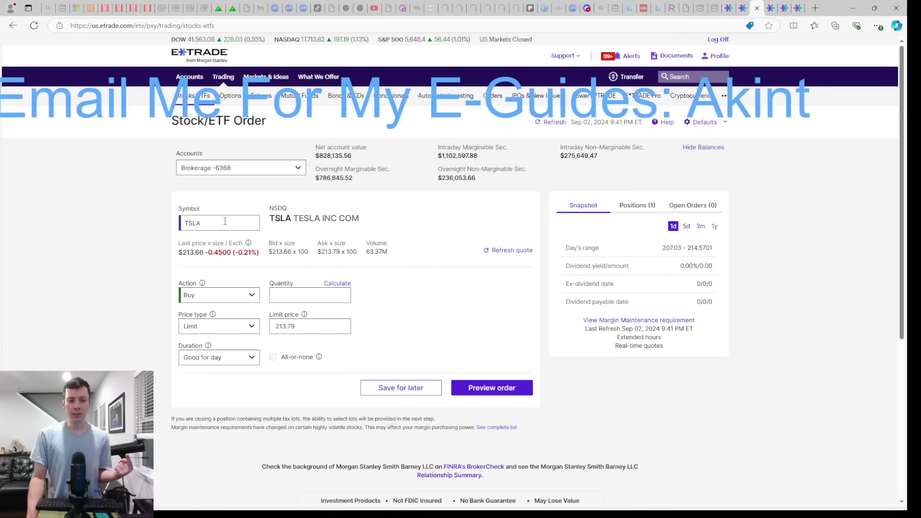
# - Replace TSLA with TSL in the order ticket and confirm its 100% long margin requirement
pyautogui.doubleClick(225, 222)
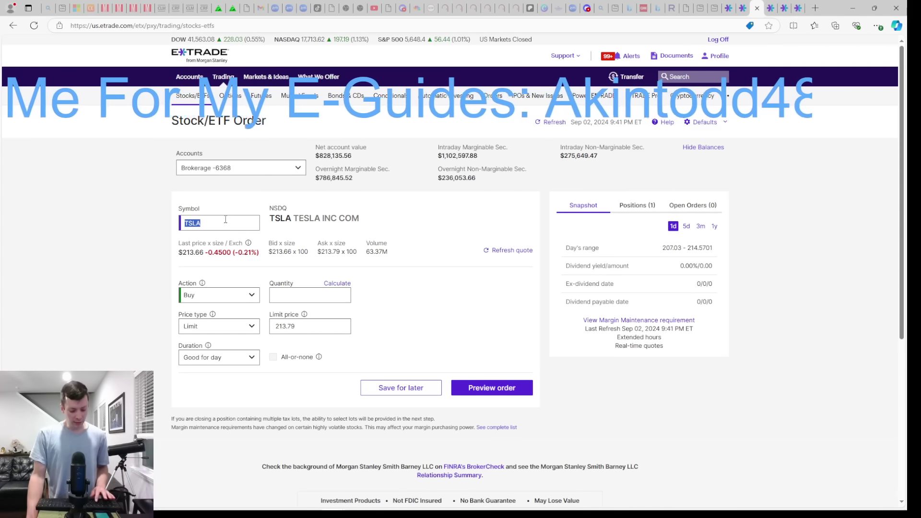
pyautogui.write('TSL')
pyautogui.press('Return')
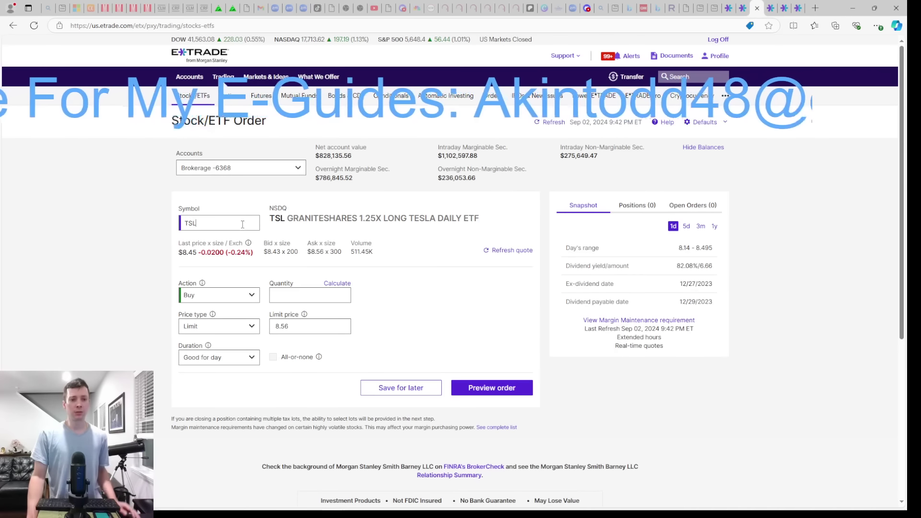
pyautogui.click(619, 320)
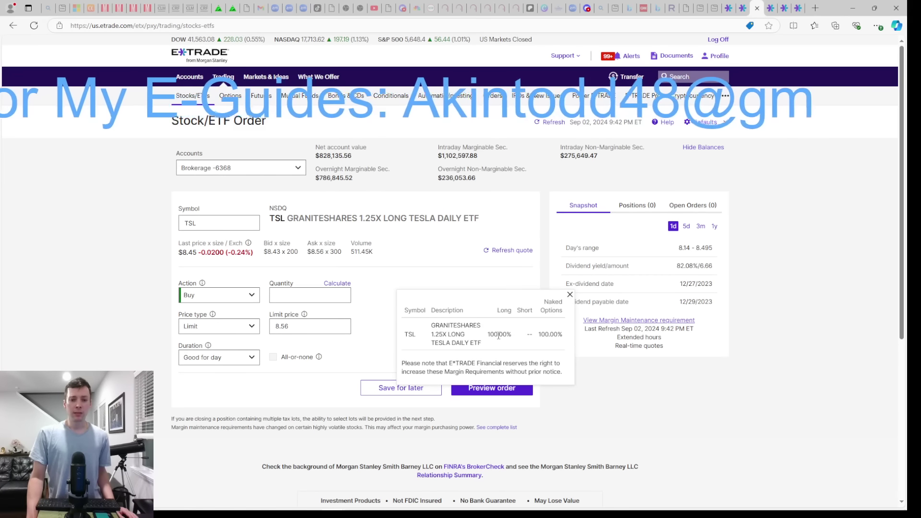
pyautogui.moveTo(488, 335); pyautogui.dragTo(513, 338)
pyautogui.click(463, 257)
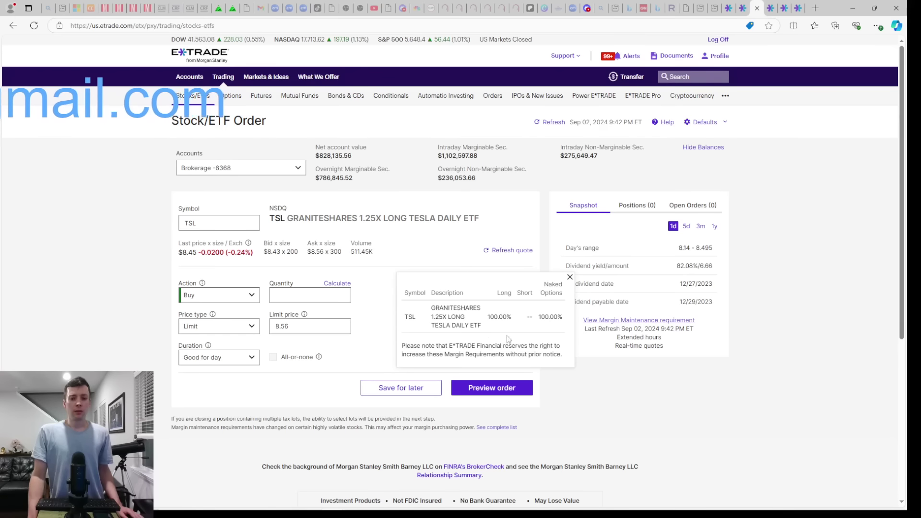
pyautogui.click(638, 320)
pyautogui.moveTo(486, 322); pyautogui.dragTo(513, 323)
pyautogui.click(492, 219)
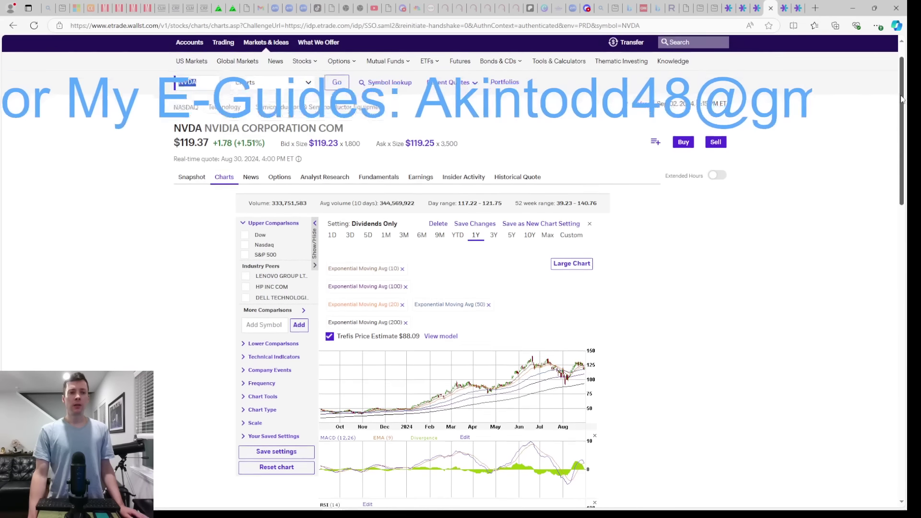
# - Enter nvdy in the quote symbol box and note NVDY's 100% long margin requirement
pyautogui.scroll(-1, 901, 114)
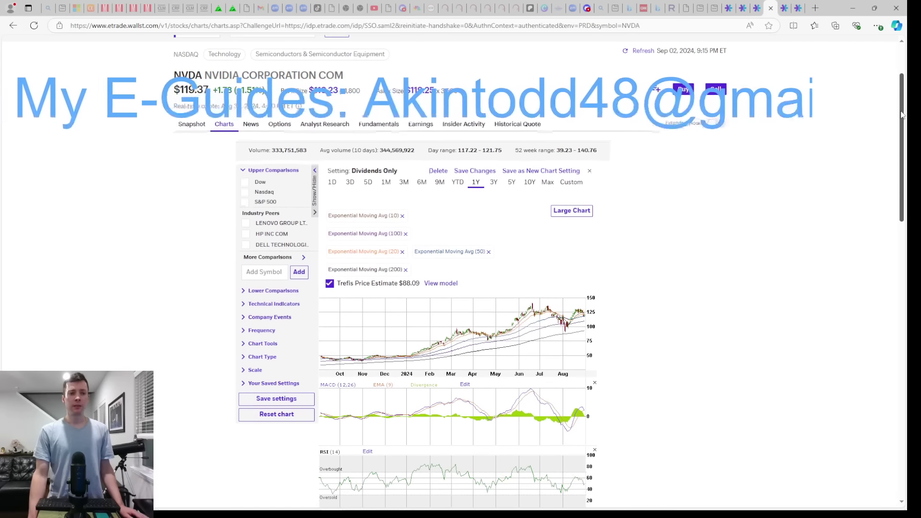
pyautogui.scroll(-1, 585, 310)
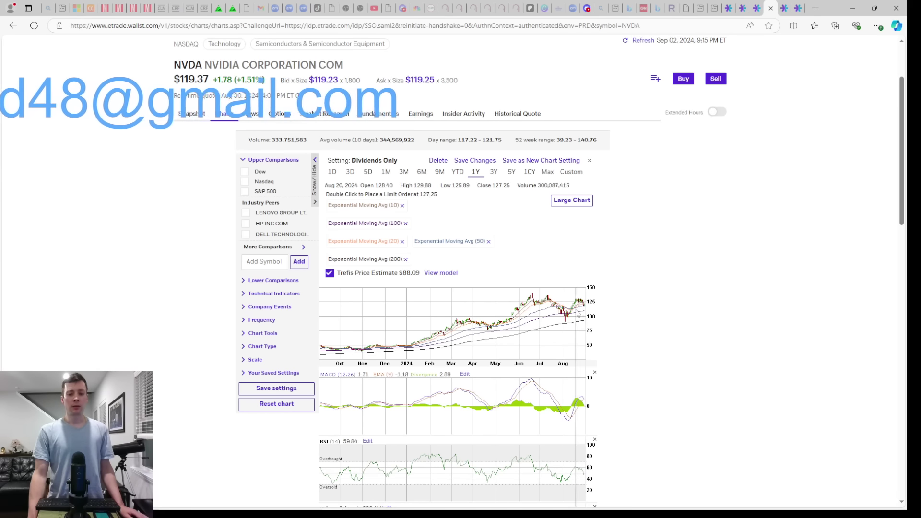
pyautogui.scroll(2, 901, 138)
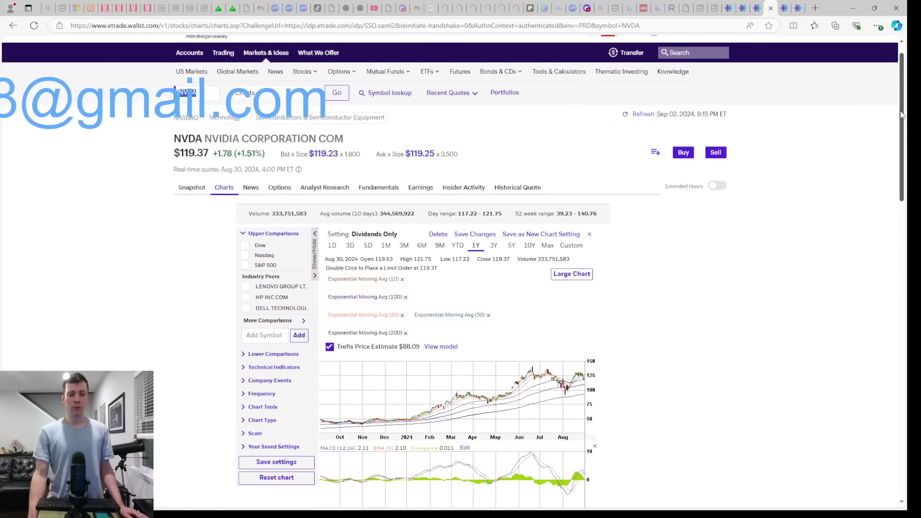
pyautogui.click(204, 113)
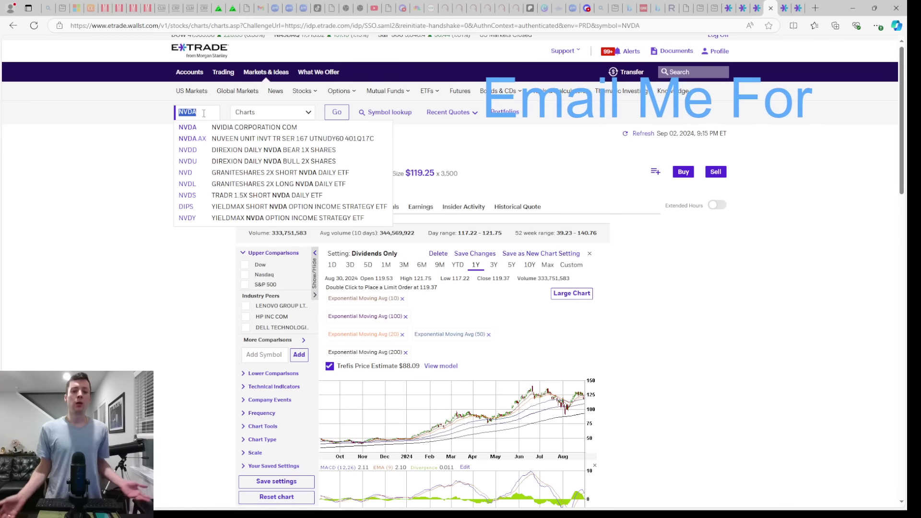
pyautogui.click(204, 113)
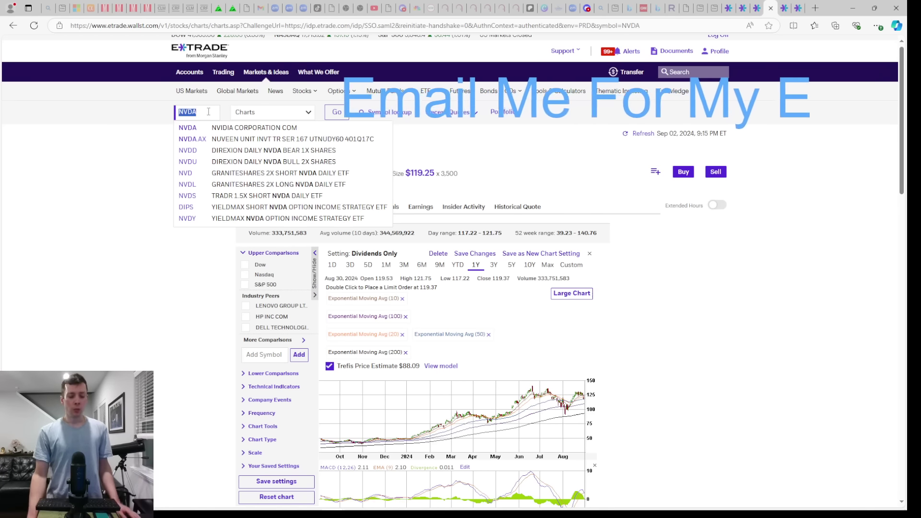
pyautogui.write('nvdy')
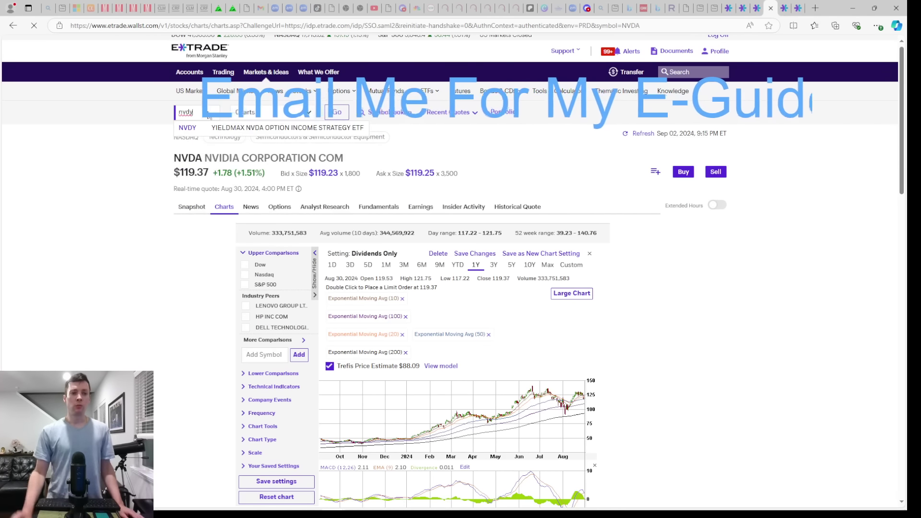
pyautogui.press('Return')
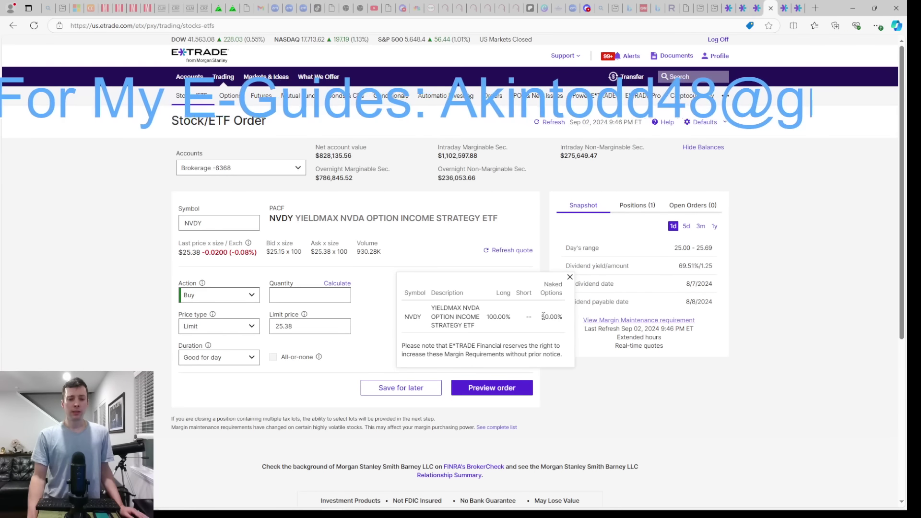
pyautogui.moveTo(483, 317); pyautogui.dragTo(519, 319)
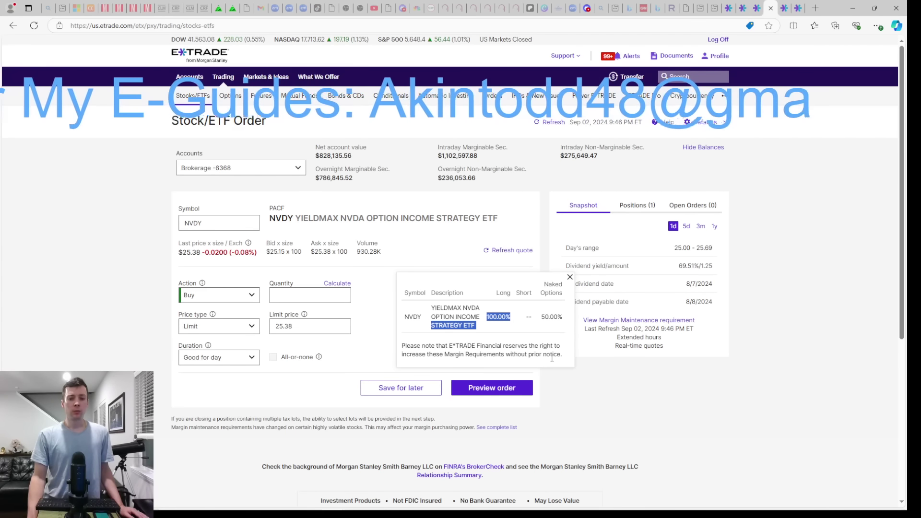
pyautogui.click(598, 378)
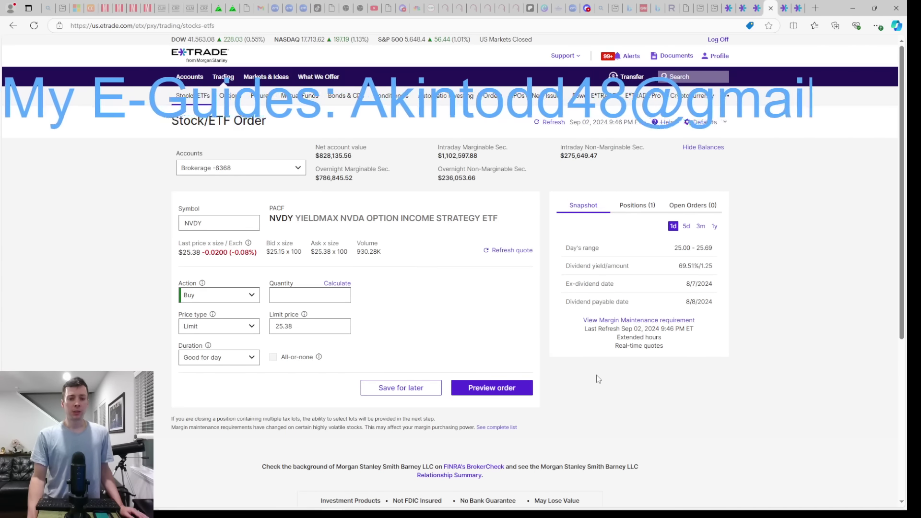
# - Compare NVDY's 100% long and 50% naked options requirements, then return to Estimated Income
pyautogui.click(598, 321)
pyautogui.moveTo(487, 318); pyautogui.dragTo(520, 321)
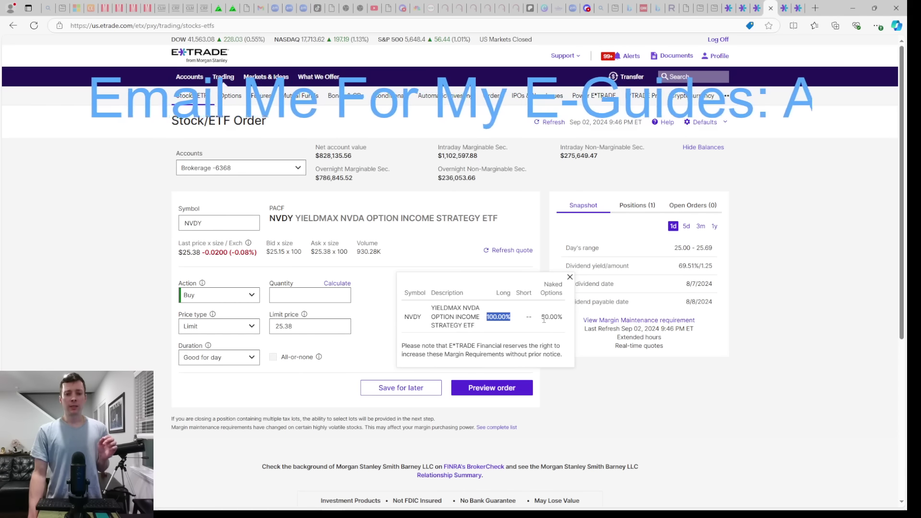
pyautogui.moveTo(542, 318); pyautogui.dragTo(565, 320)
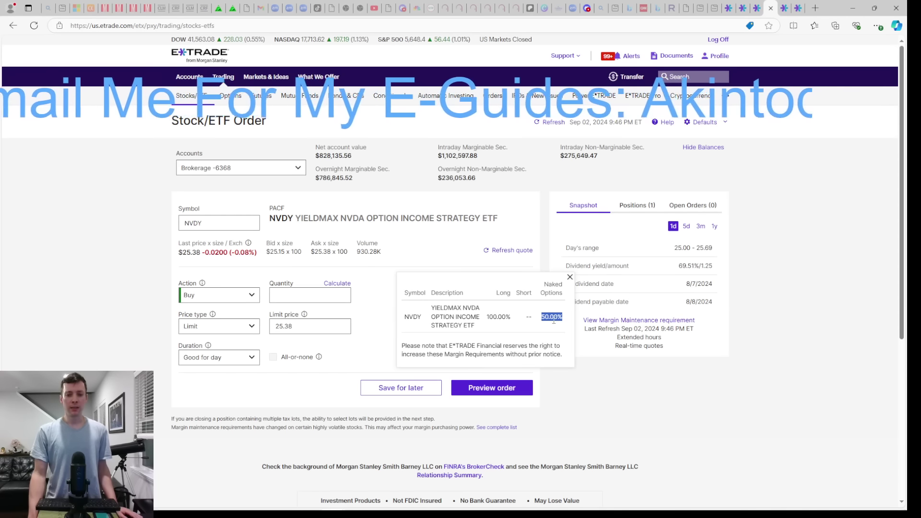
pyautogui.moveTo(487, 317); pyautogui.dragTo(502, 318)
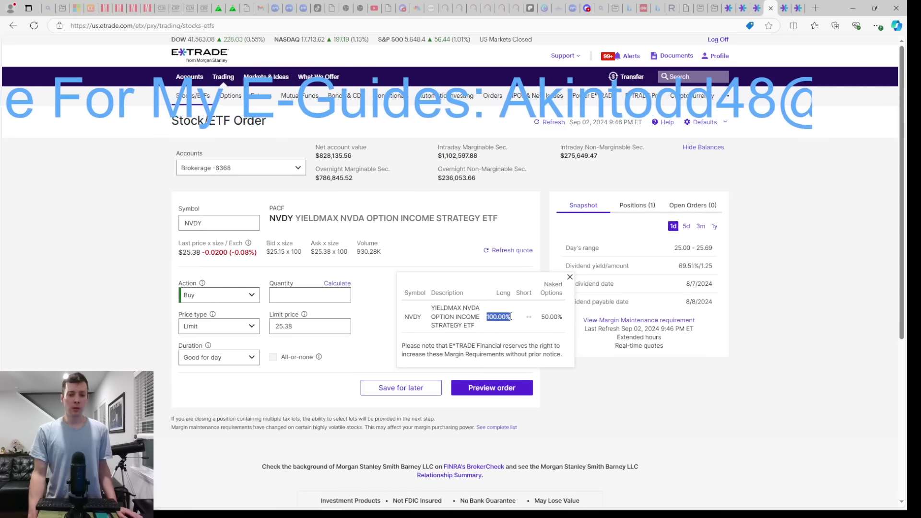
pyautogui.moveTo(542, 318); pyautogui.dragTo(563, 316)
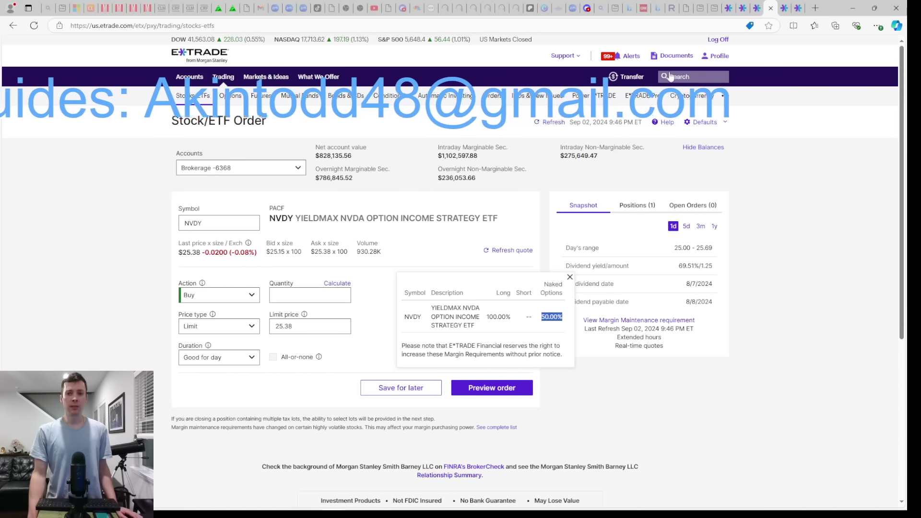
pyautogui.click(729, 8)
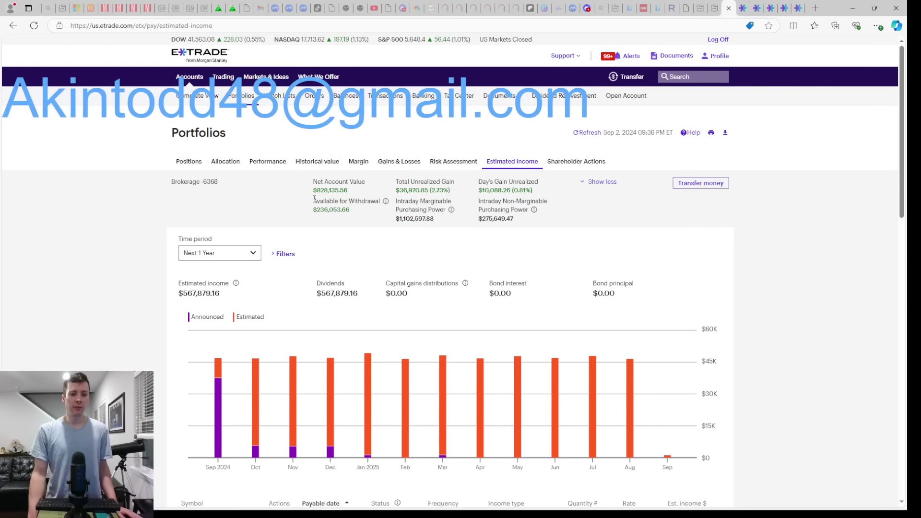
# - Highlight the $236,053.66 available for withdrawal, then view the positions list totals
pyautogui.moveTo(311, 201); pyautogui.dragTo(370, 208)
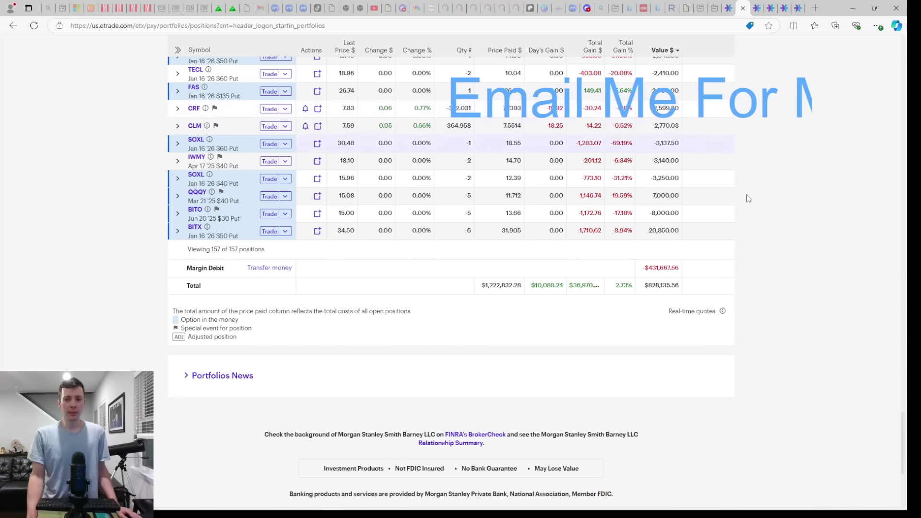
pyautogui.moveTo(902, 426); pyautogui.dragTo(900, 391)
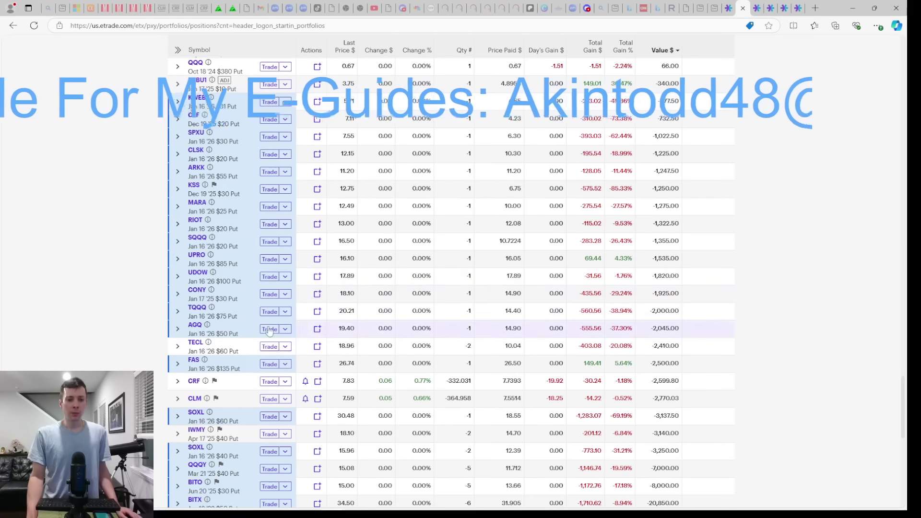
pyautogui.scroll(-5, 893, 408)
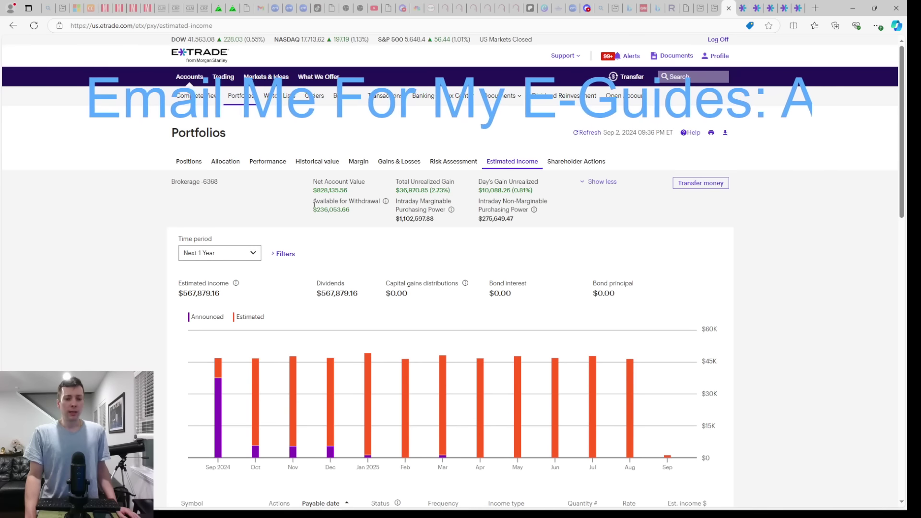
pyautogui.moveTo(313, 201); pyautogui.dragTo(357, 213)
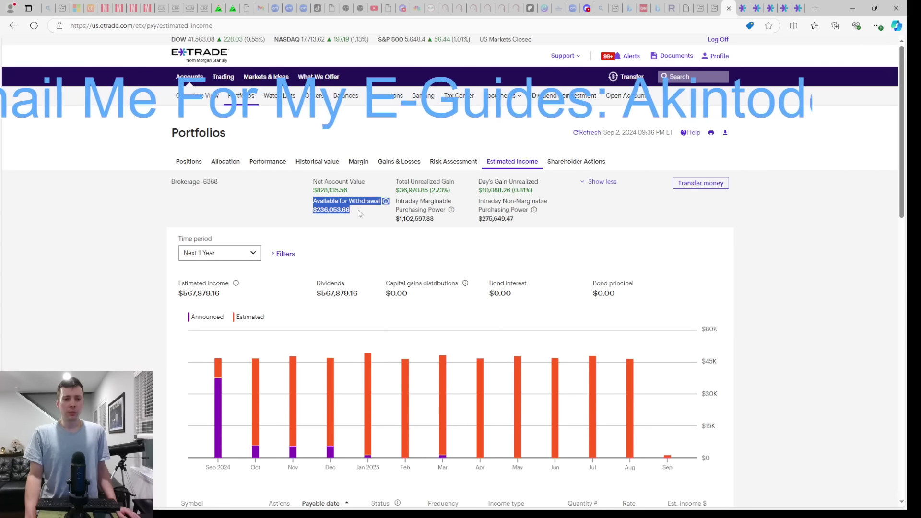
pyautogui.click(361, 214)
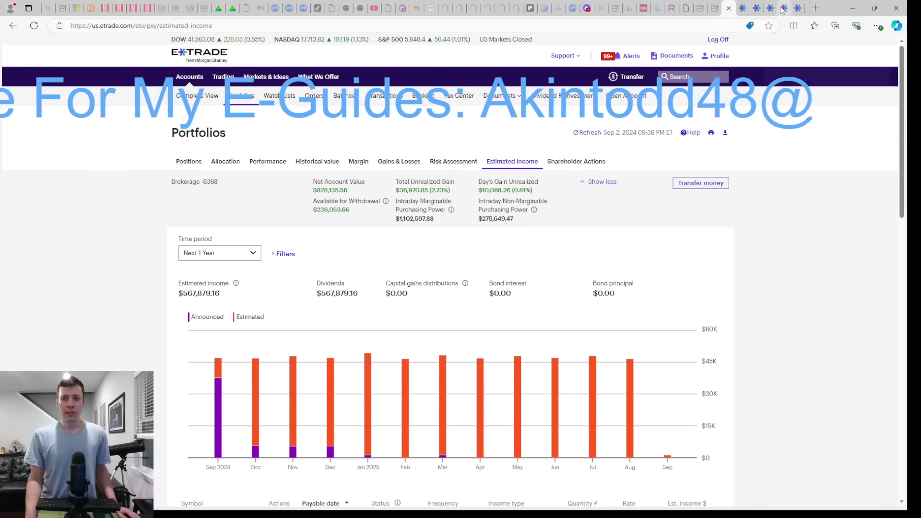
pyautogui.click(742, 8)
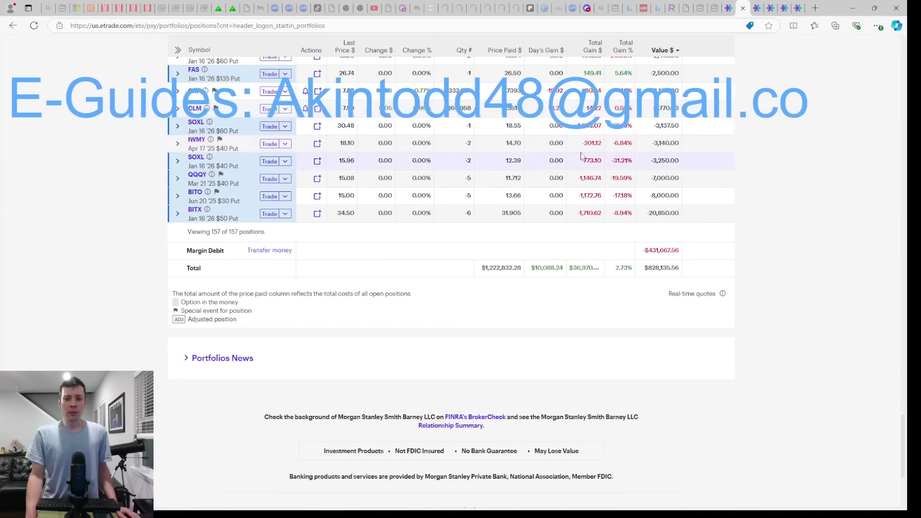
# - Bring up the QQQY ticket, highlight its 30% long margin requirement, then close the popup
pyautogui.hotkey('ctrl', 'Tab')
pyautogui.hotkey('ctrl', 'Tab')
pyautogui.hotkey('ctrl', 'Tab')
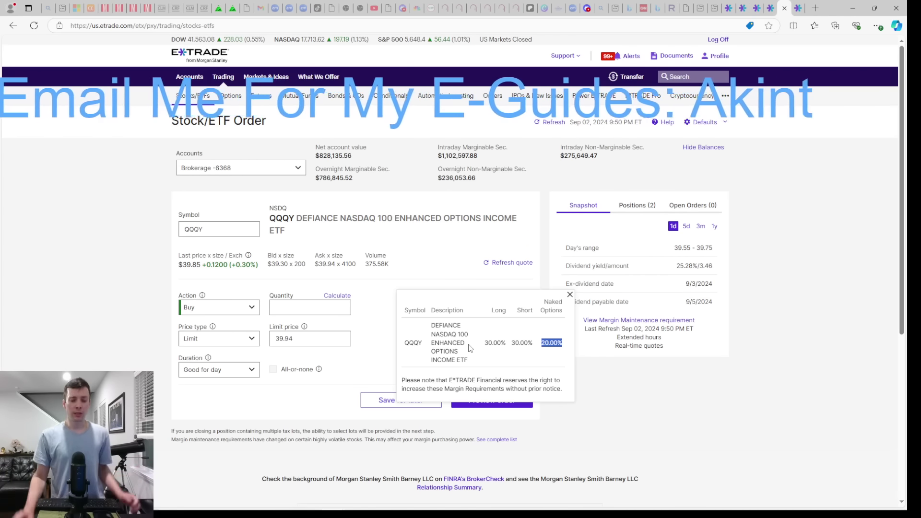
pyautogui.doubleClick(489, 342)
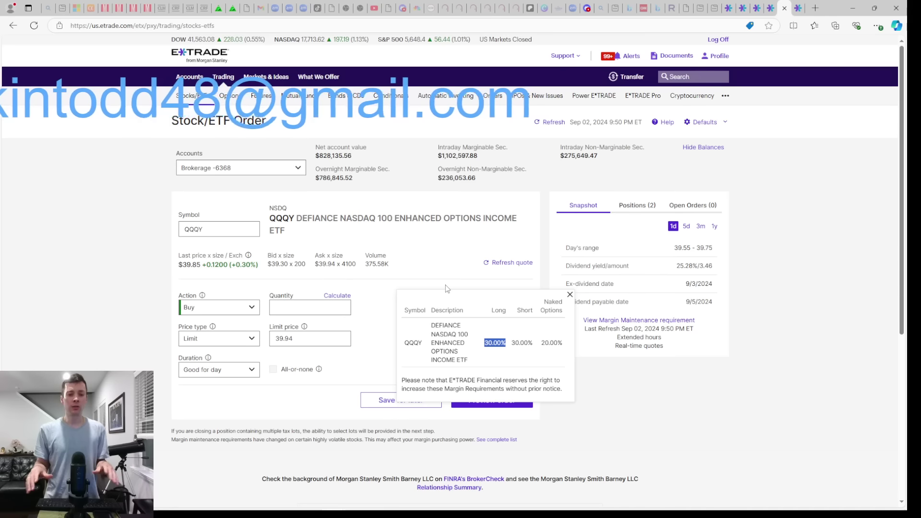
pyautogui.click(217, 226)
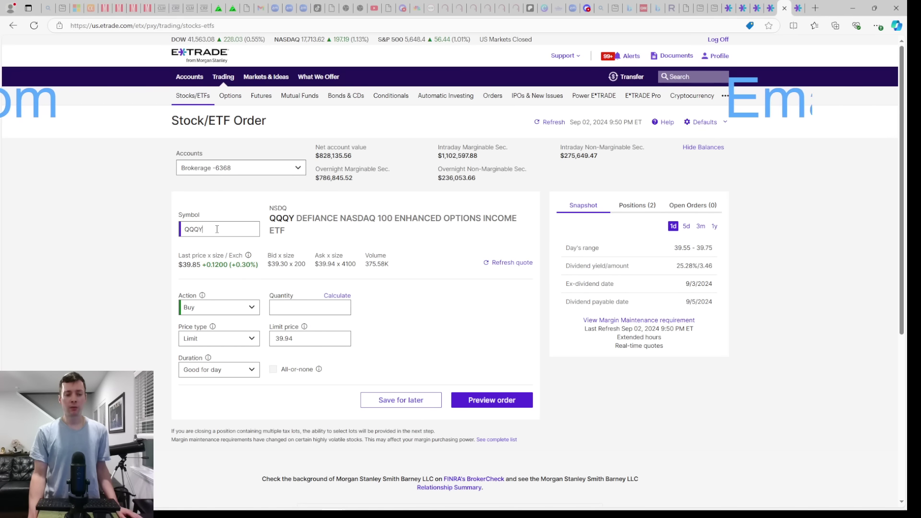
# - Replace QQQY with QDTE and show its 50% margin maintenance requirements
pyautogui.press('BackSpace')
pyautogui.press('BackSpace')
pyautogui.press('BackSpace')
pyautogui.press('BackSpace')
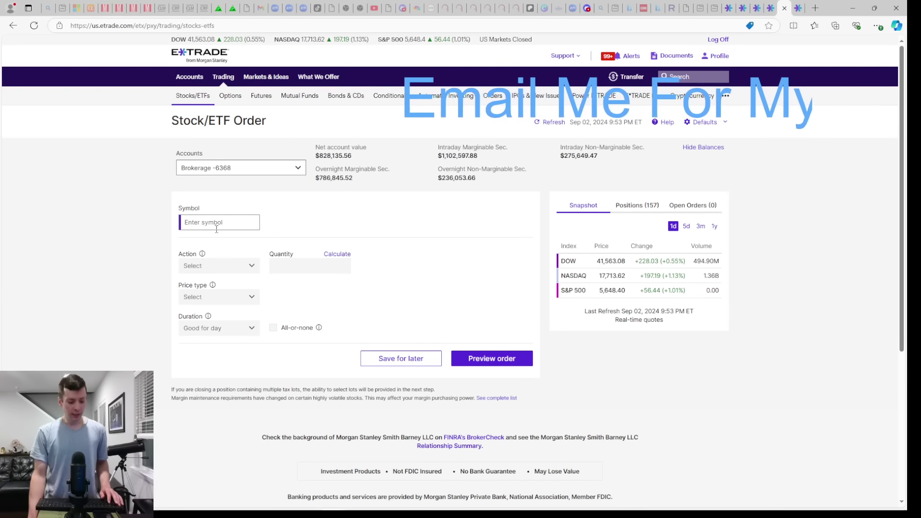
pyautogui.write('QDTE')
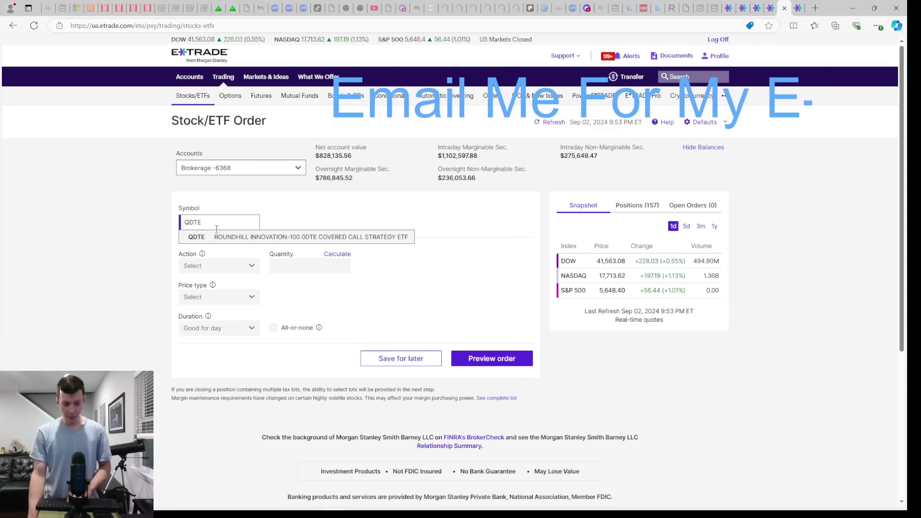
pyautogui.press('Return')
pyautogui.click(645, 320)
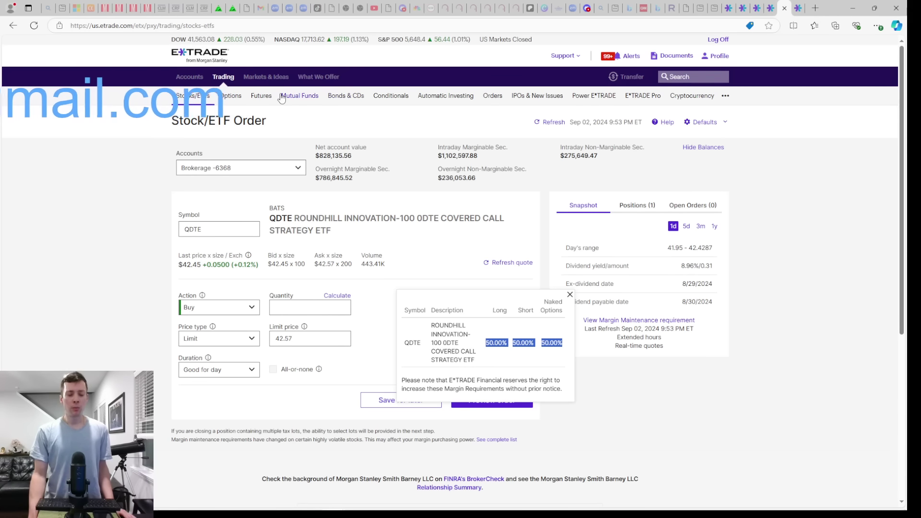
# - Scroll Morningstar's CRF page to Growth of 10,000, then go to E*TRADE's CRF chart
pyautogui.click(133, 8)
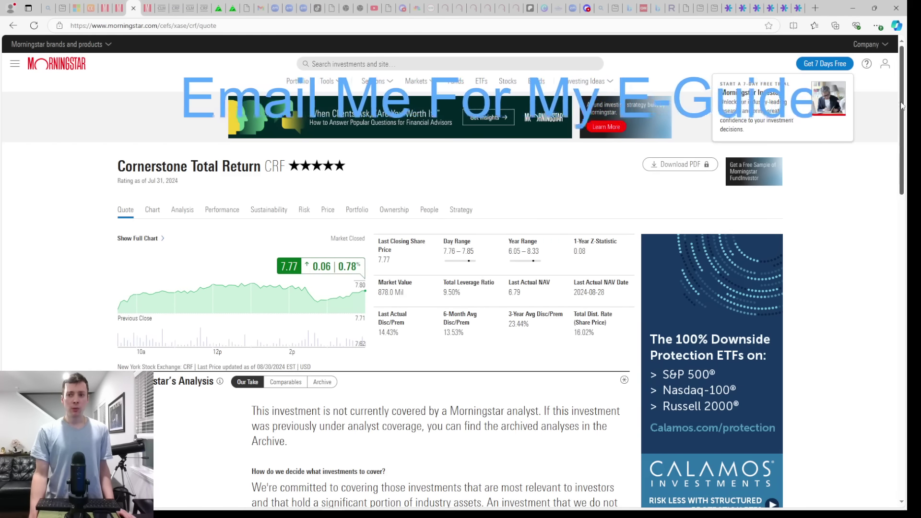
pyautogui.scroll(-10, 893, 112)
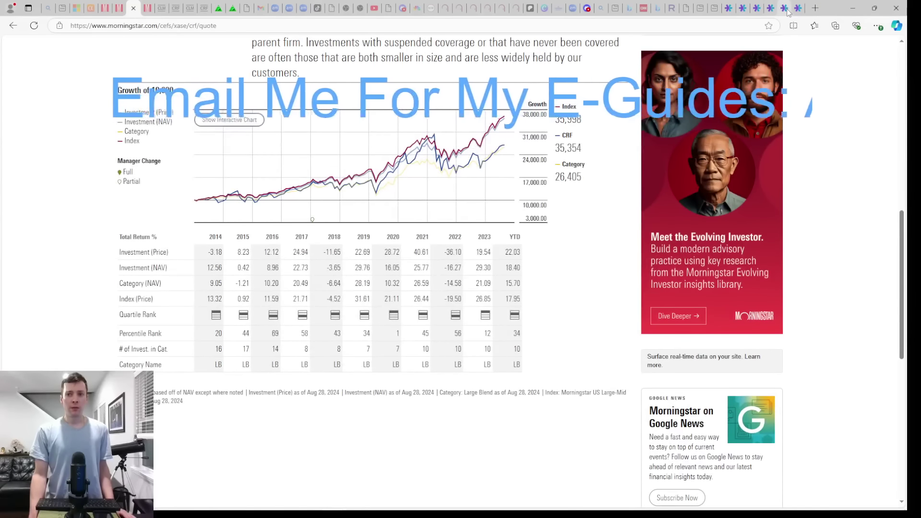
pyautogui.click(772, 8)
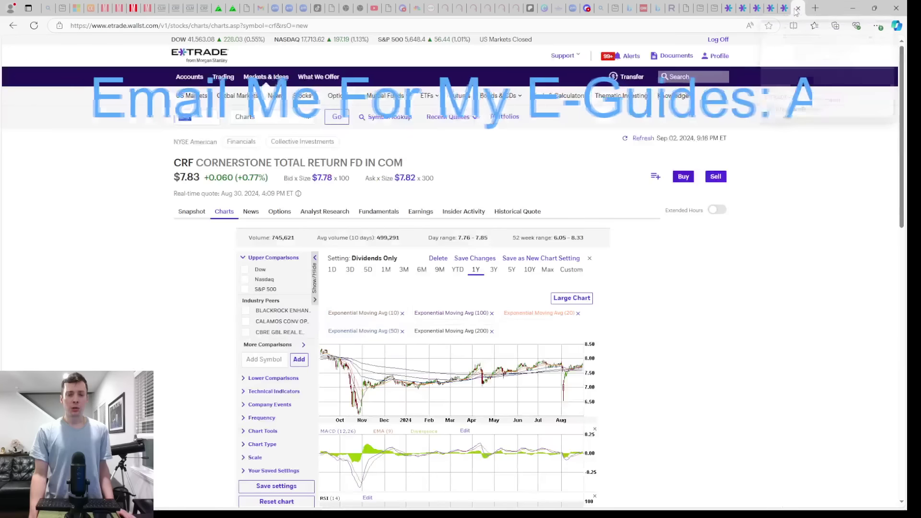
# - Compare CRF's 10Y and 1Y price charts, then go to the Cornerstone NAV page
pyautogui.click(530, 270)
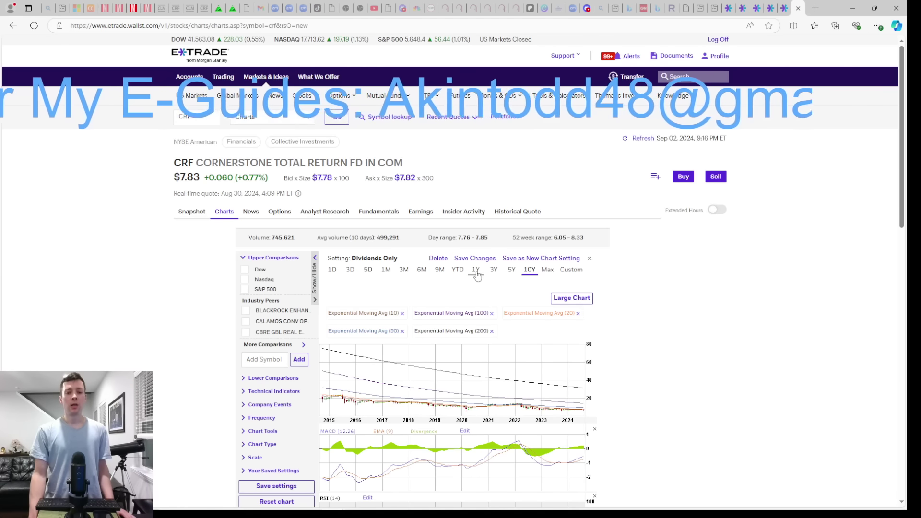
pyautogui.click(477, 271)
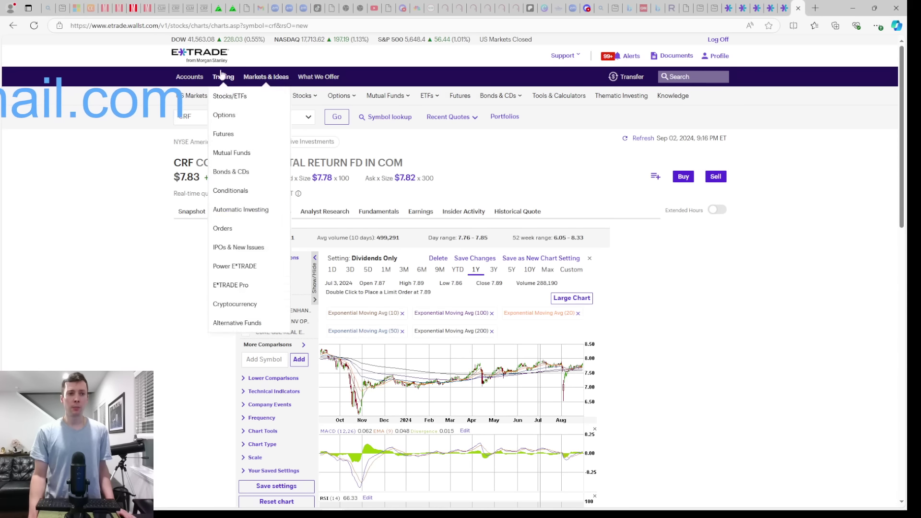
pyautogui.click(174, 9)
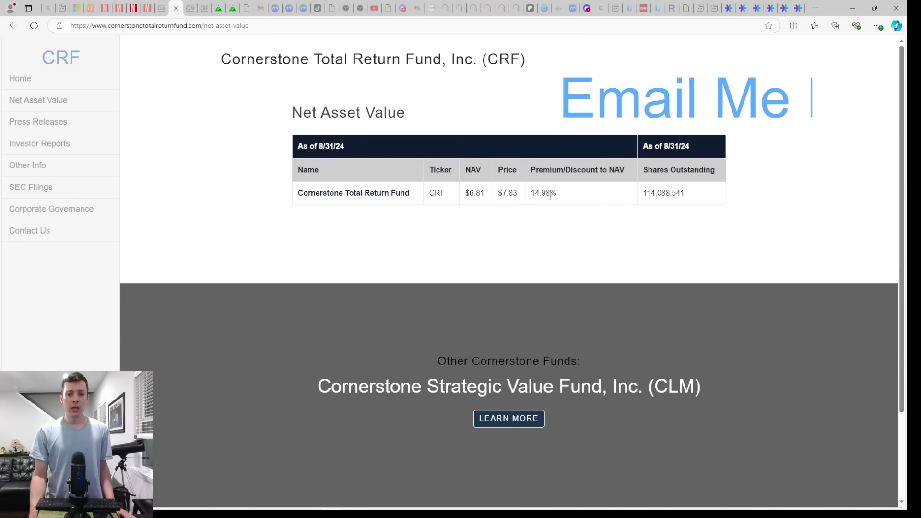
# - Return to E*TRADE's one-year CRF chart at $7.83
pyautogui.click(798, 8)
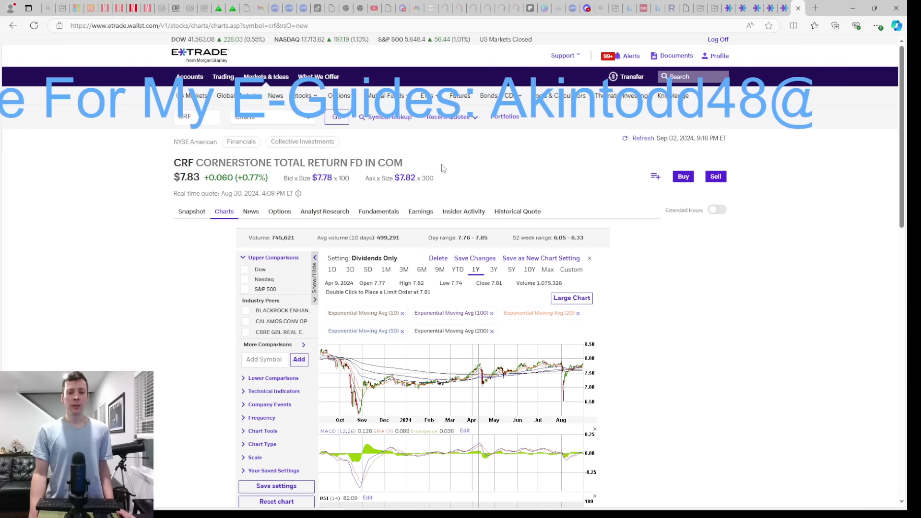
pyautogui.click(512, 272)
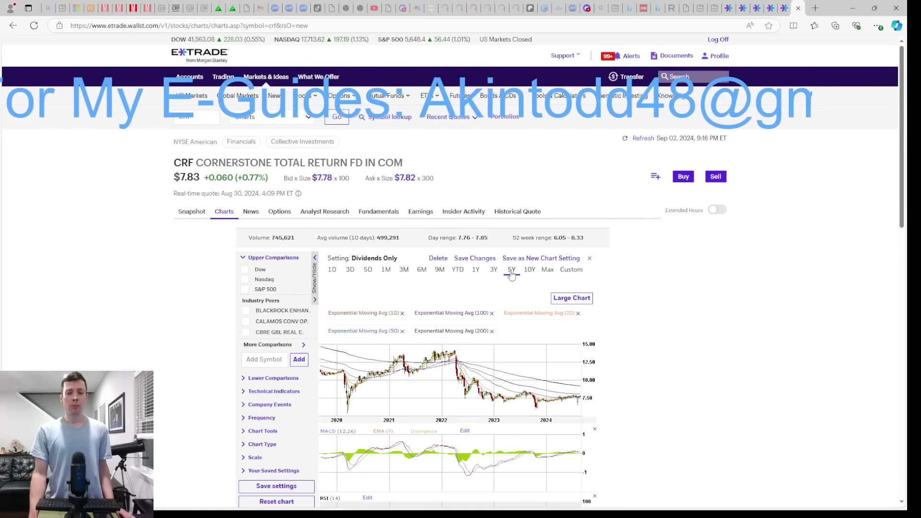
pyautogui.click(530, 272)
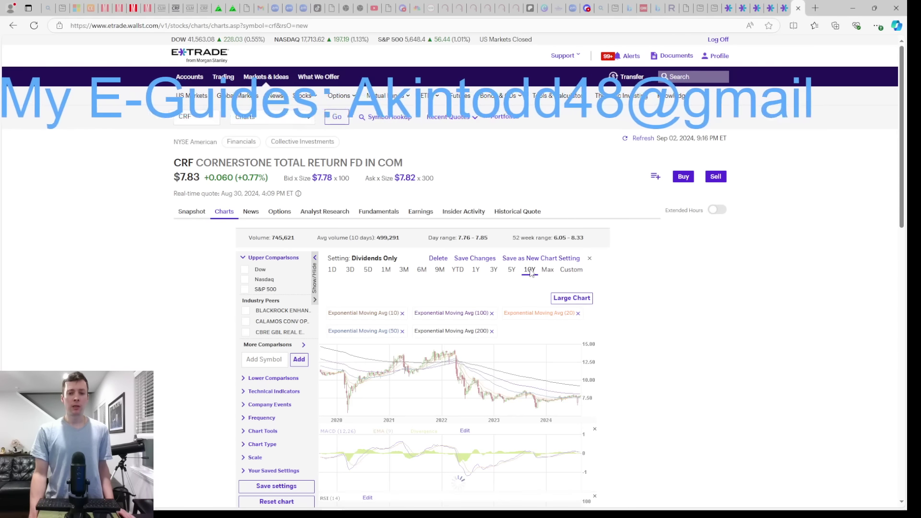
pyautogui.click(476, 270)
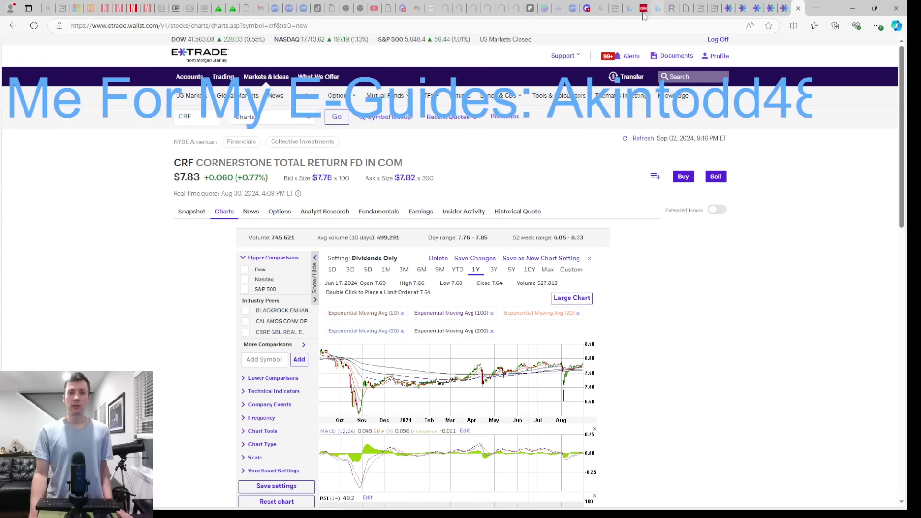
# - In Discord, leave the member trades channel for _announcements and scroll the channel sidebar
pyautogui.click(588, 9)
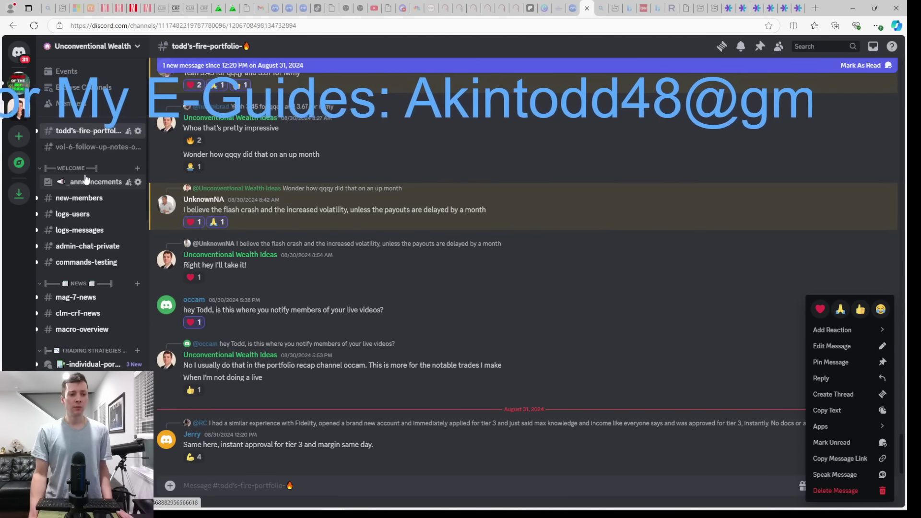
pyautogui.hotkey('alt', 'Left')
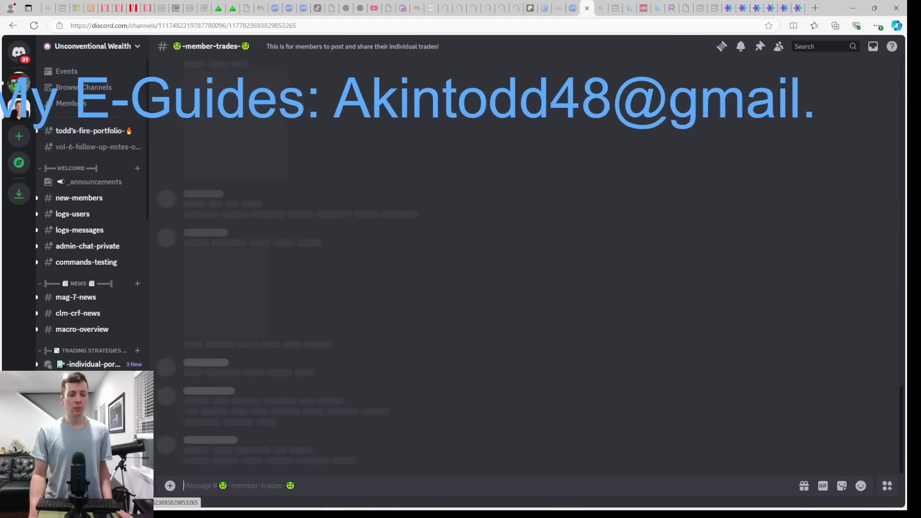
pyautogui.click(93, 182)
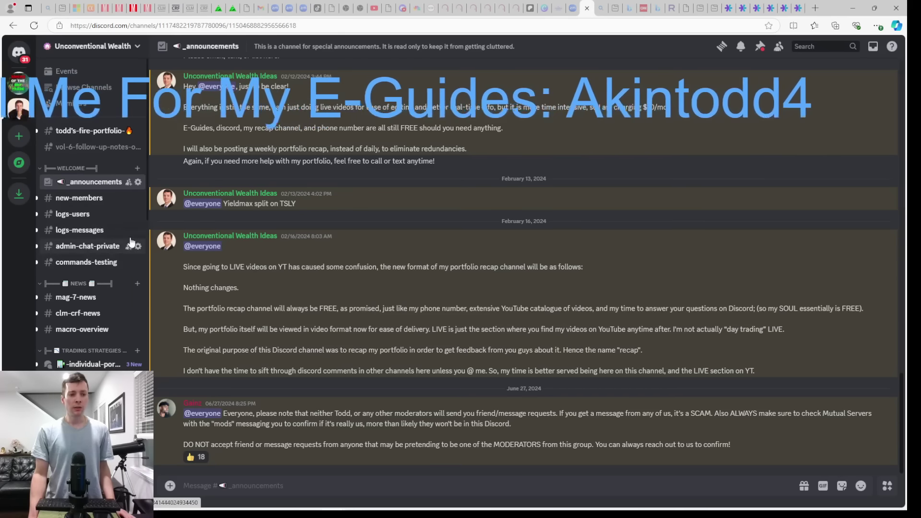
pyautogui.scroll(-7, 82, 159)
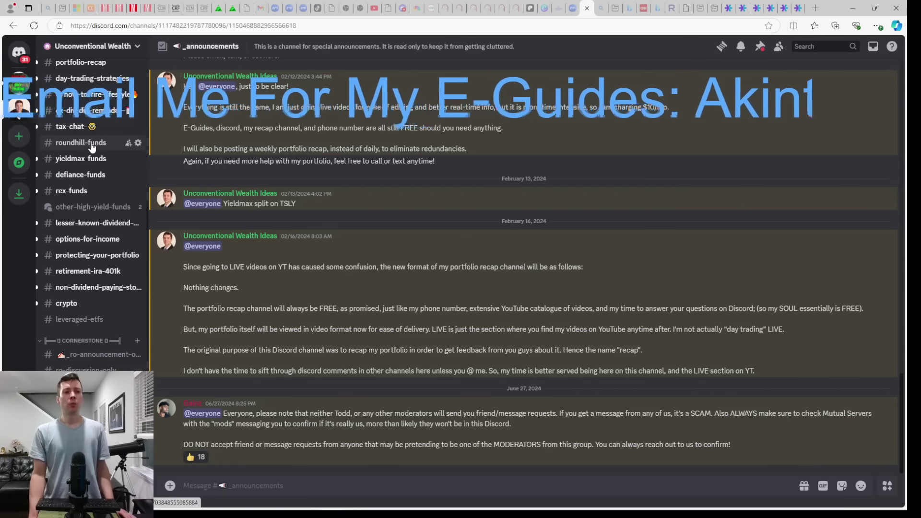